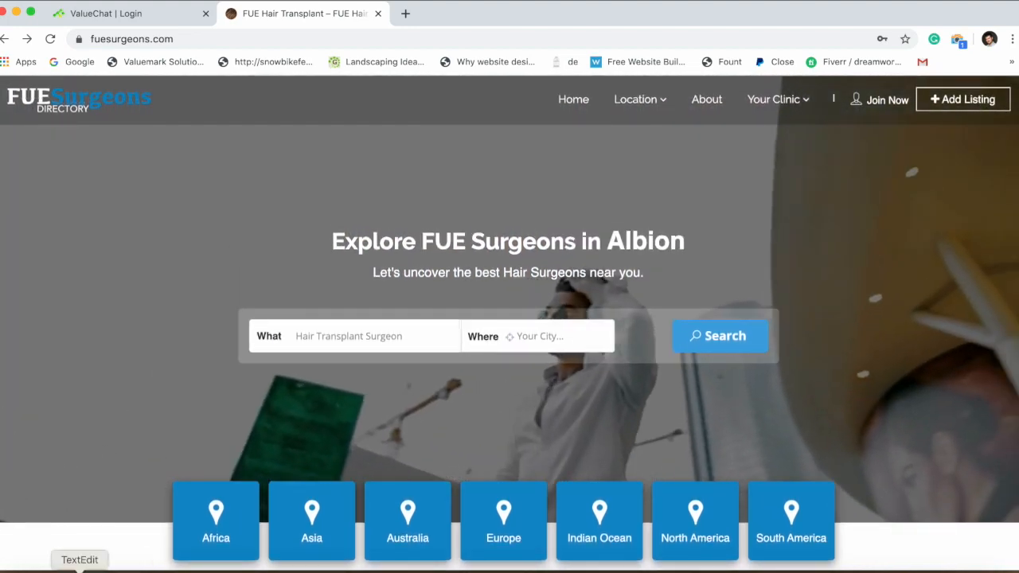
Compare the bot plan notes with the site's region tiles and browse the Africa surgeon listings.
left_click(79, 567)
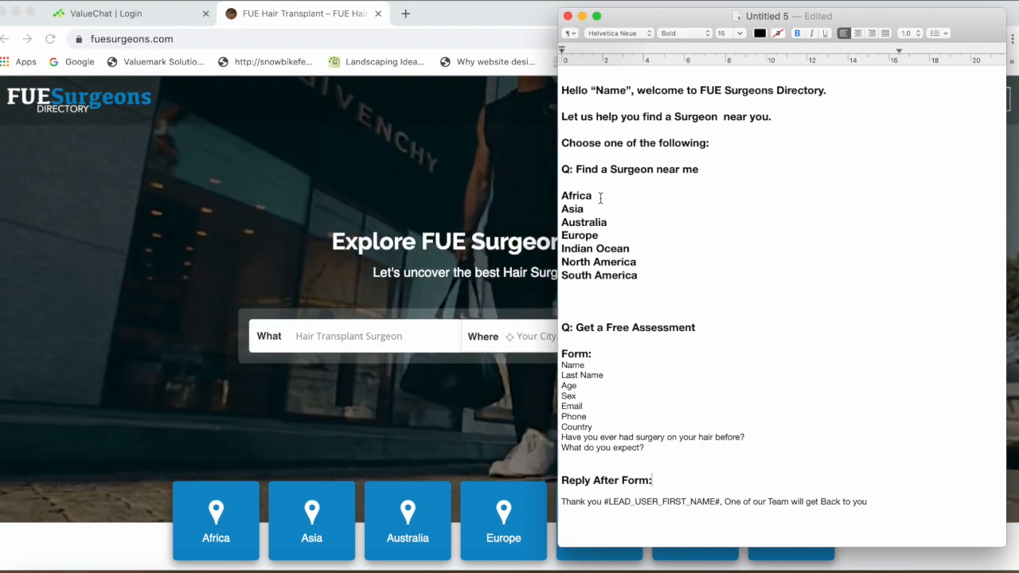
left_click(191, 322)
scroll(214, 424, "down", 3)
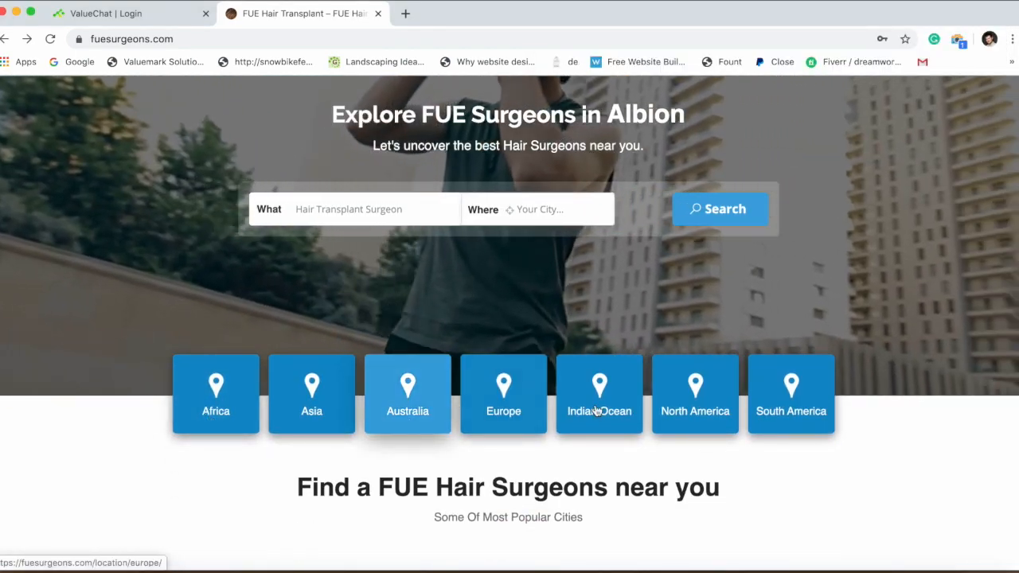
left_click(233, 420)
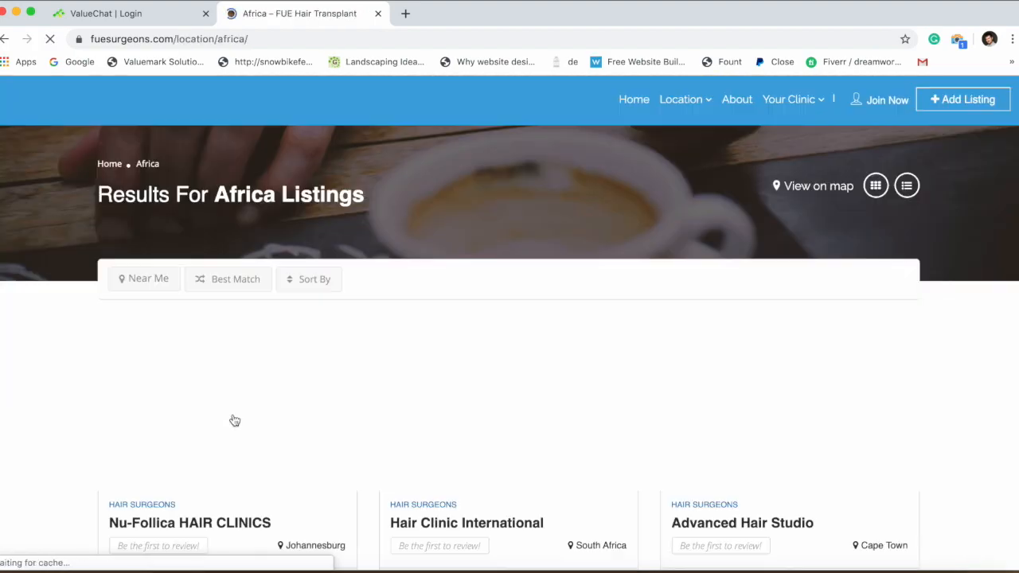
scroll(233, 419, "down", 5)
scroll(234, 420, "down", 3)
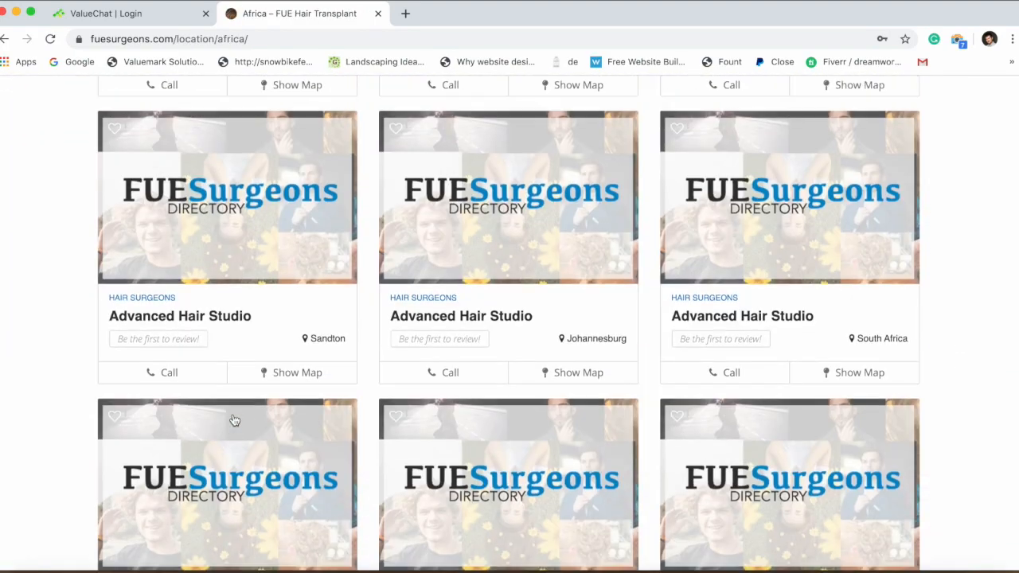
scroll(234, 421, "up", 7)
left_click(8, 38)
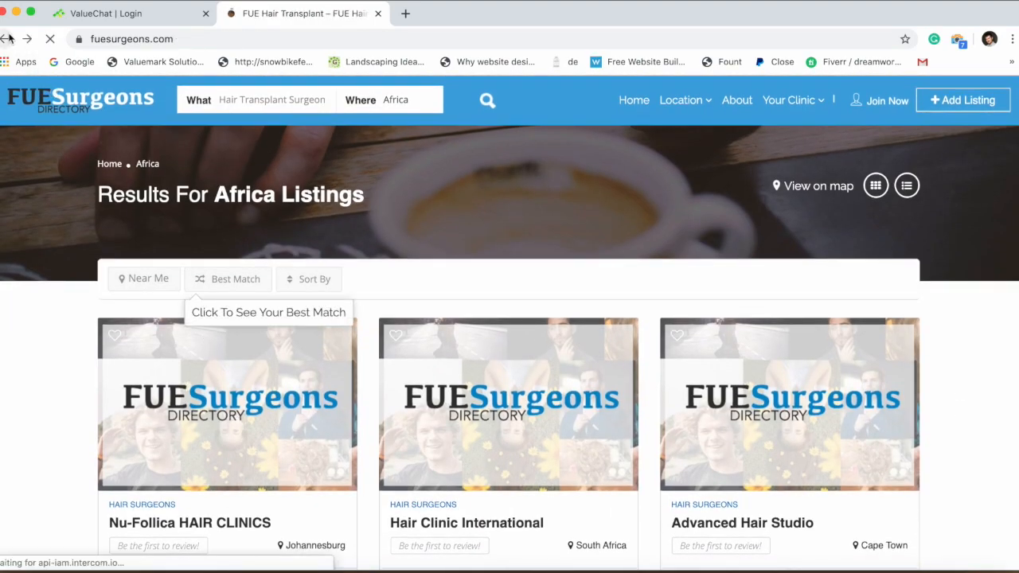
Review the free assessment field list in the notes, then start ValueChat's Facebook login.
key("super+Tab")
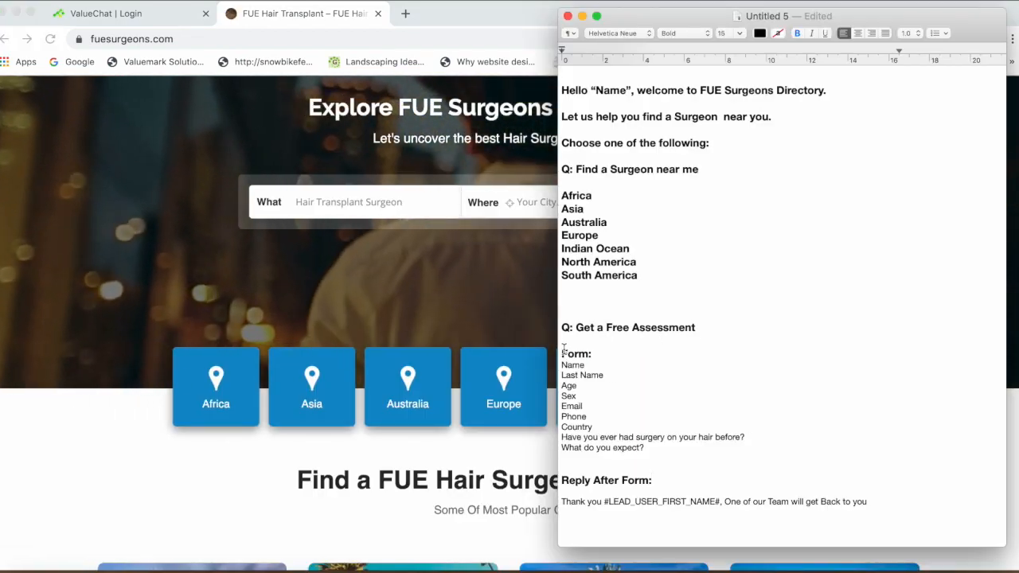
left_click_drag(562, 353, 749, 468)
left_click(749, 438)
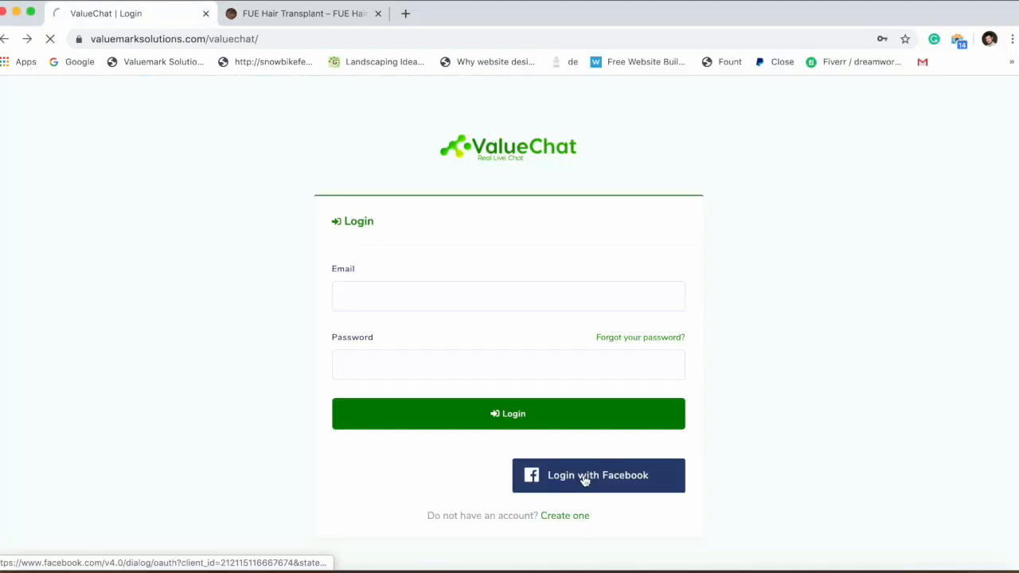
left_click(584, 480)
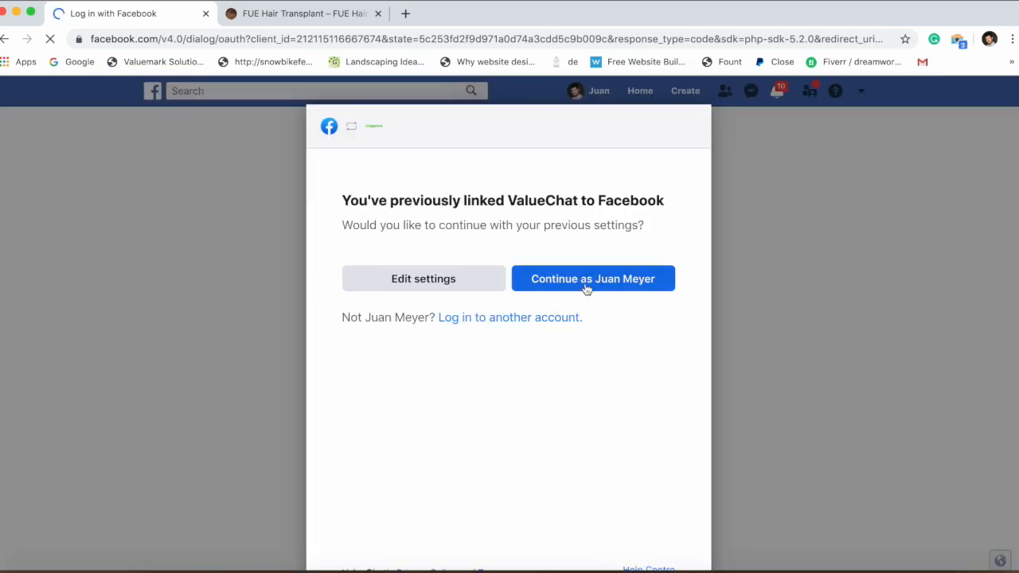
Finish the Facebook login into ValueChat and go to the Import Account page.
left_click(587, 288)
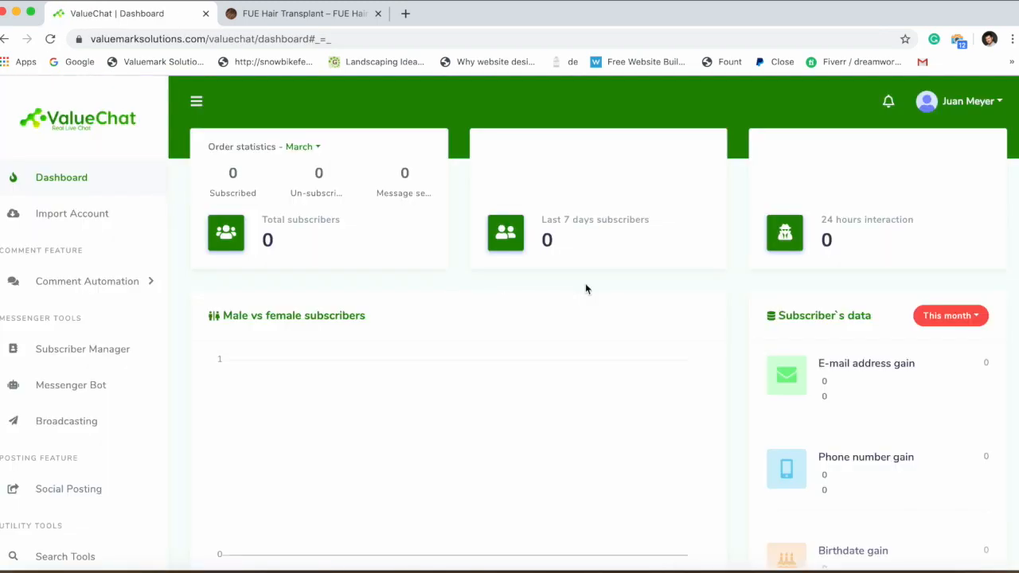
left_click(56, 221)
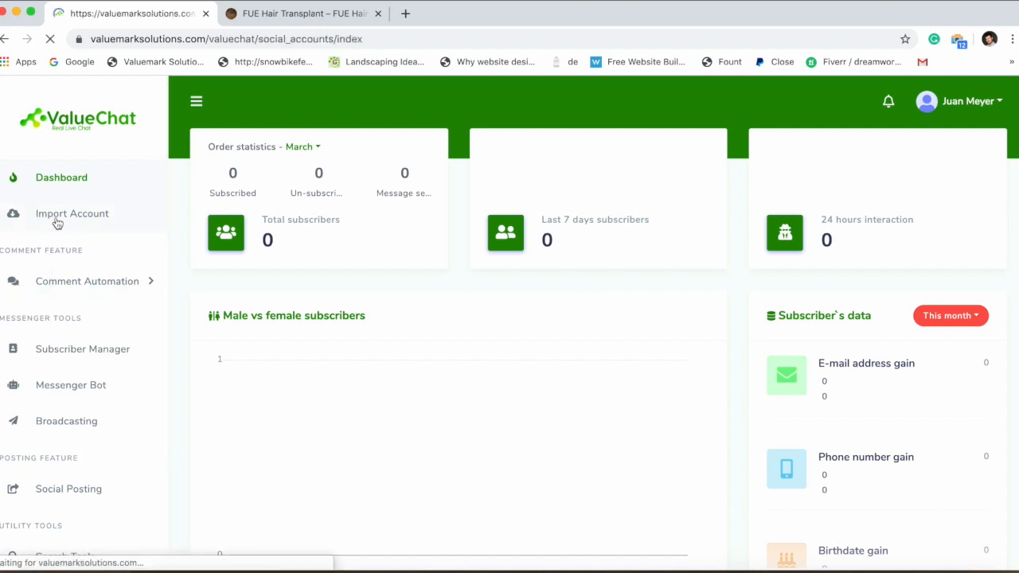
scroll(435, 327, "down", 3)
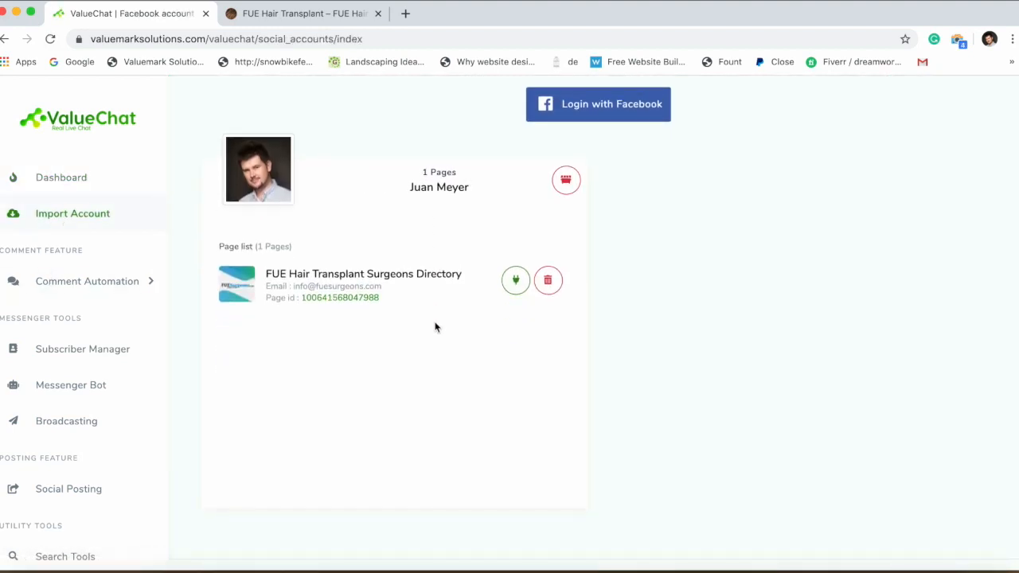
Enable the bot connection for FUE Hair Transplant Surgeons Directory and open Messenger Bot.
left_click(518, 288)
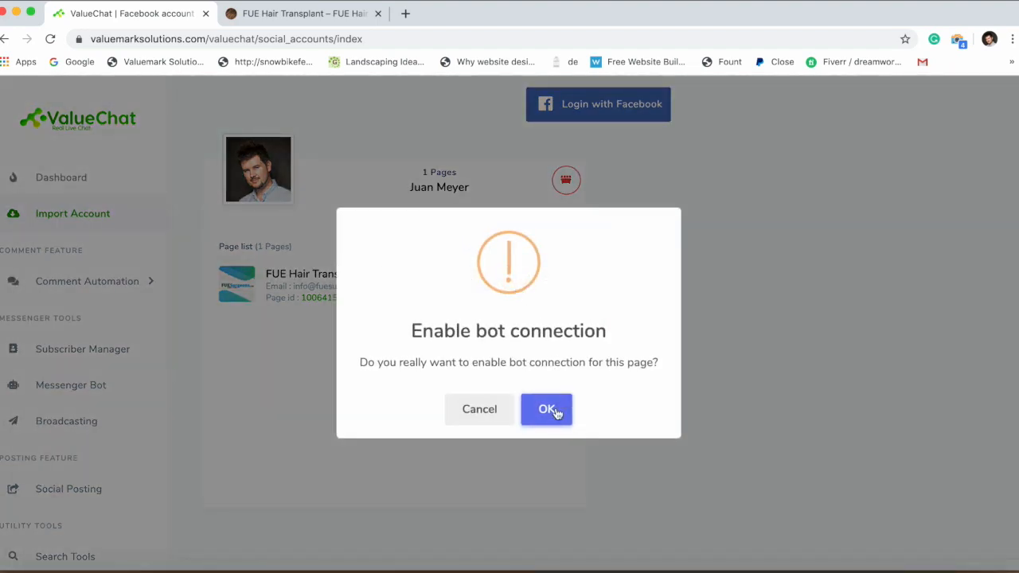
left_click(554, 413)
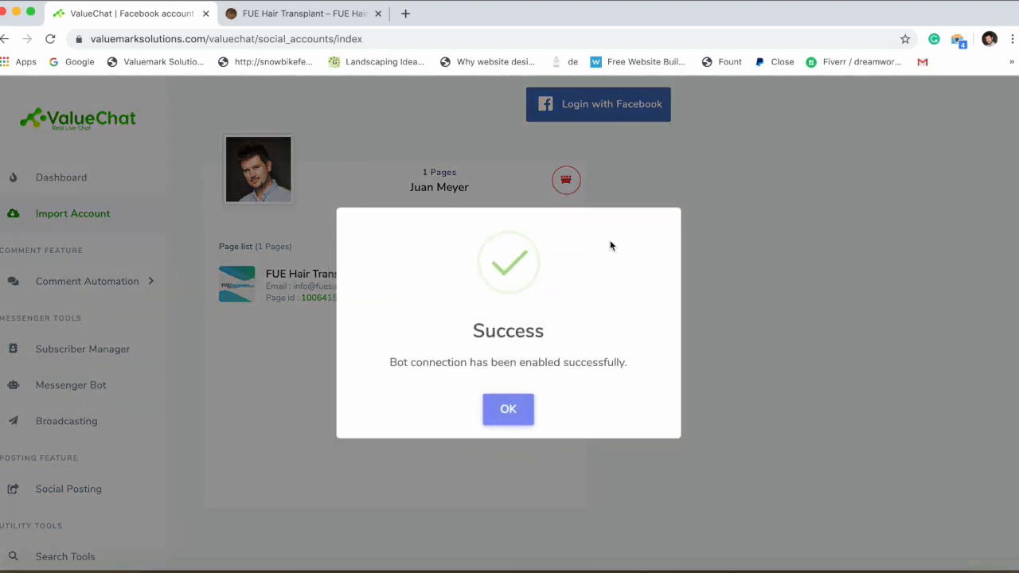
left_click(505, 410)
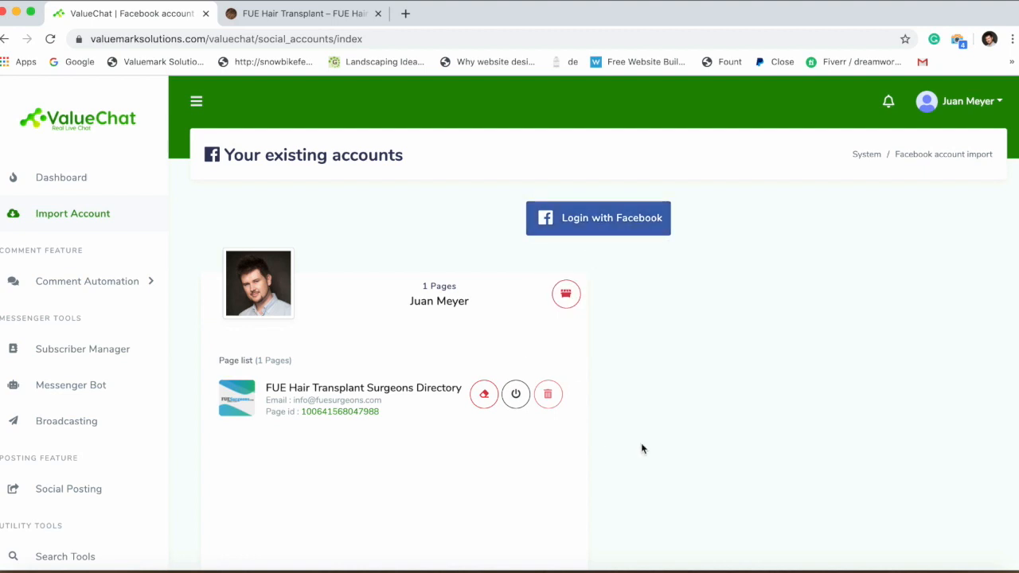
left_click(77, 386)
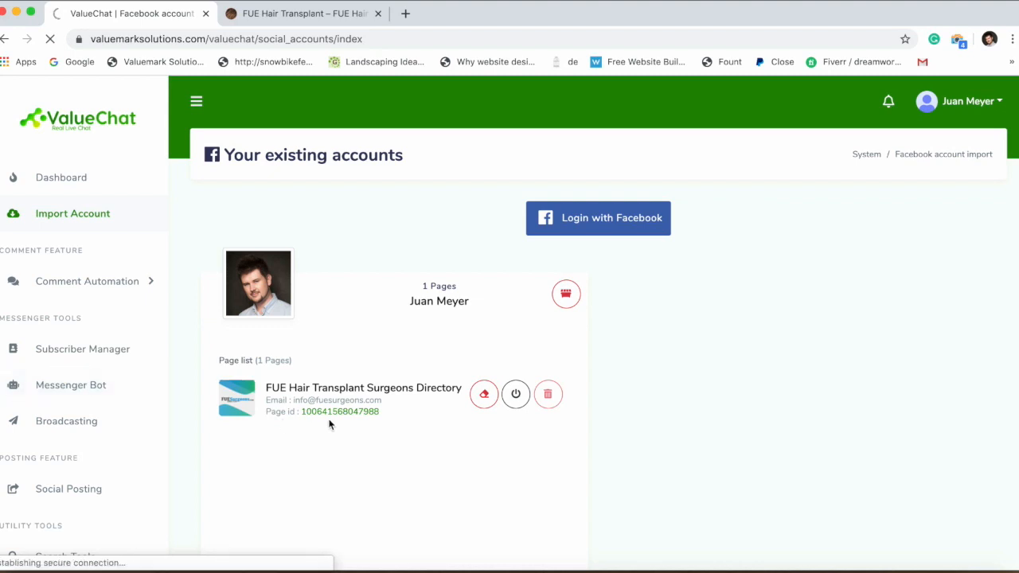
left_click(79, 571)
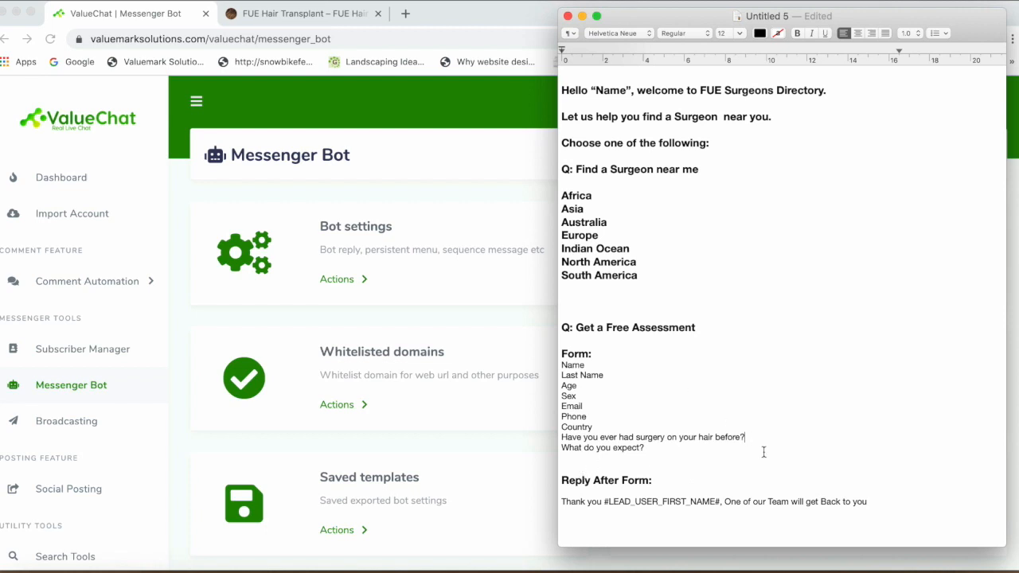
Copy the 'Thank you #LEAD_USER_FIRST_NAME#…' reply line from the notes and return to ValueChat.
left_click_drag(867, 501, 558, 502)
right_click(605, 506)
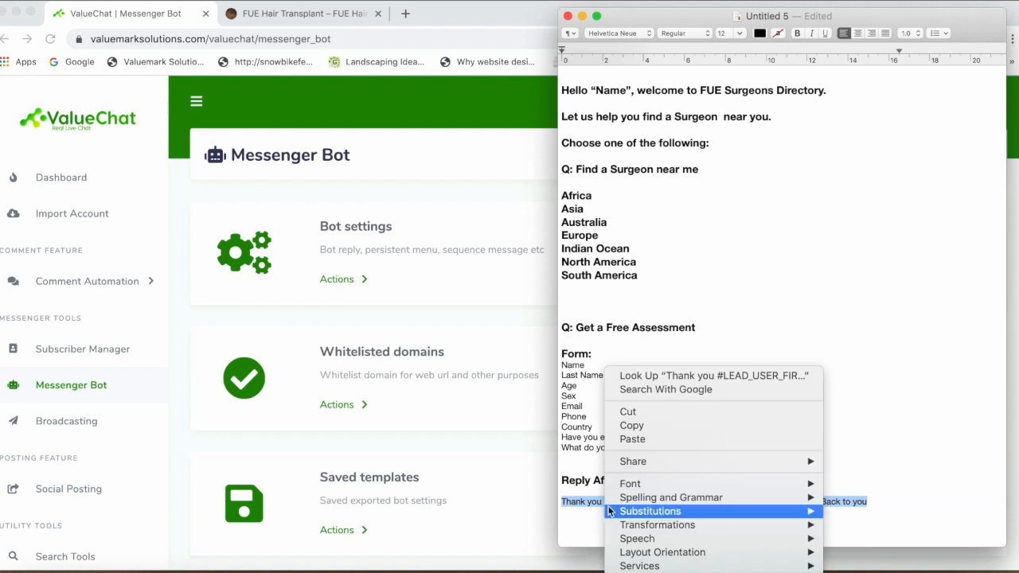
left_click(643, 422)
left_click(406, 231)
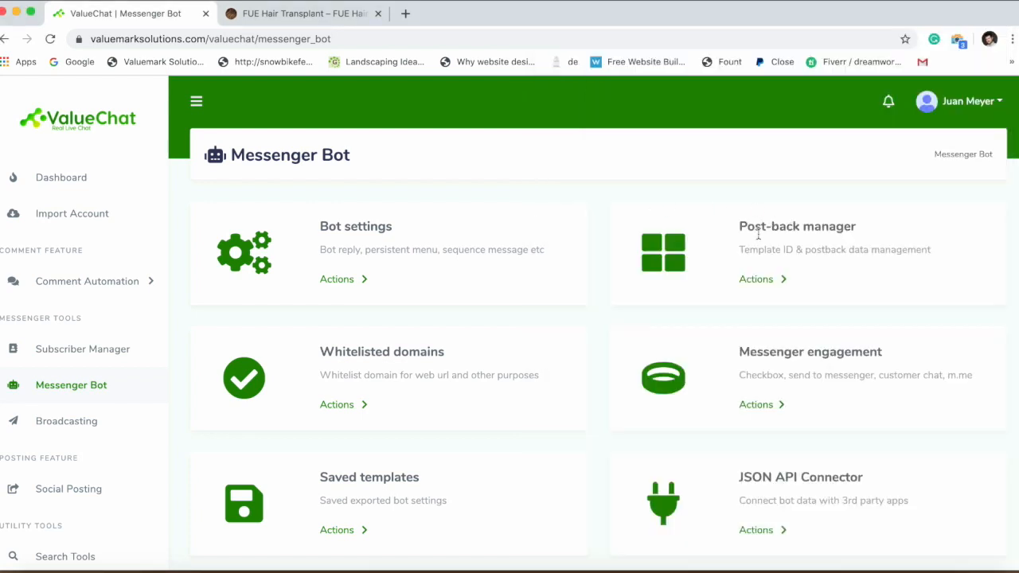
left_click_drag(743, 251, 776, 253)
Create postback template 'Reply FUE Directory Form' (id Fue_Form_Reply) with the pasted thank-you reply.
left_click(762, 279)
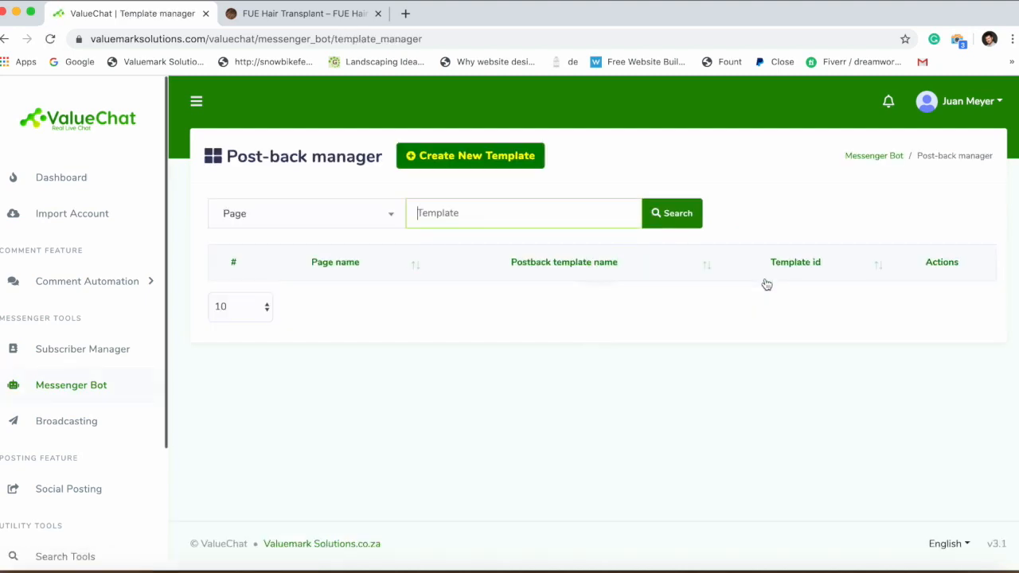
left_click(478, 162)
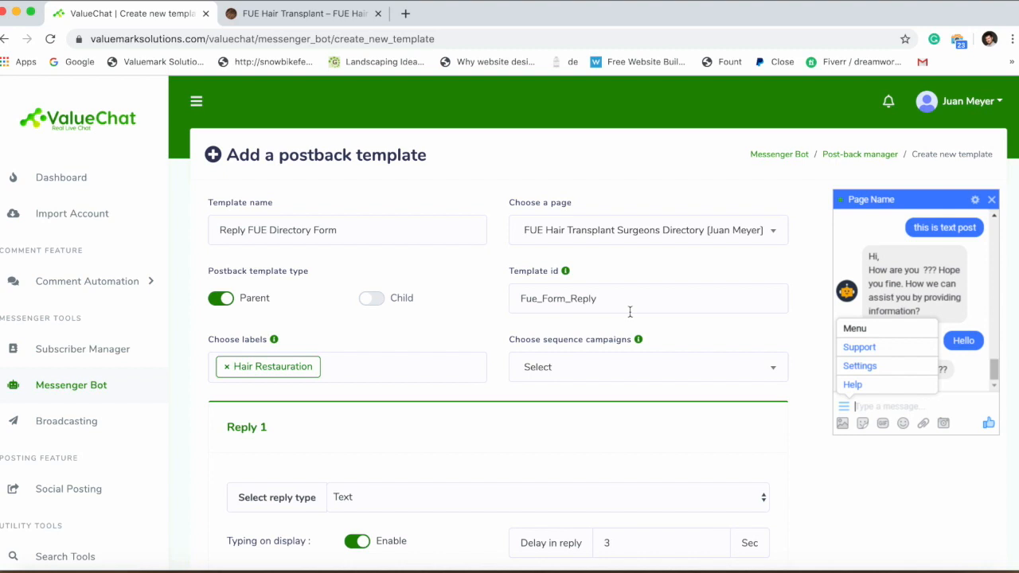
scroll(378, 335, "down", 3)
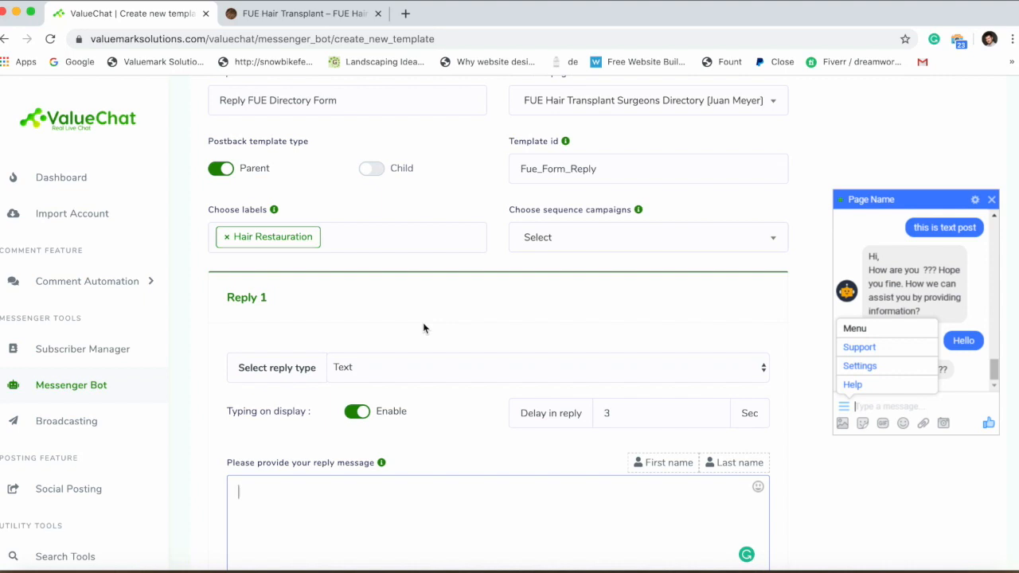
key("ctrl+v")
scroll(423, 323, "down", 3)
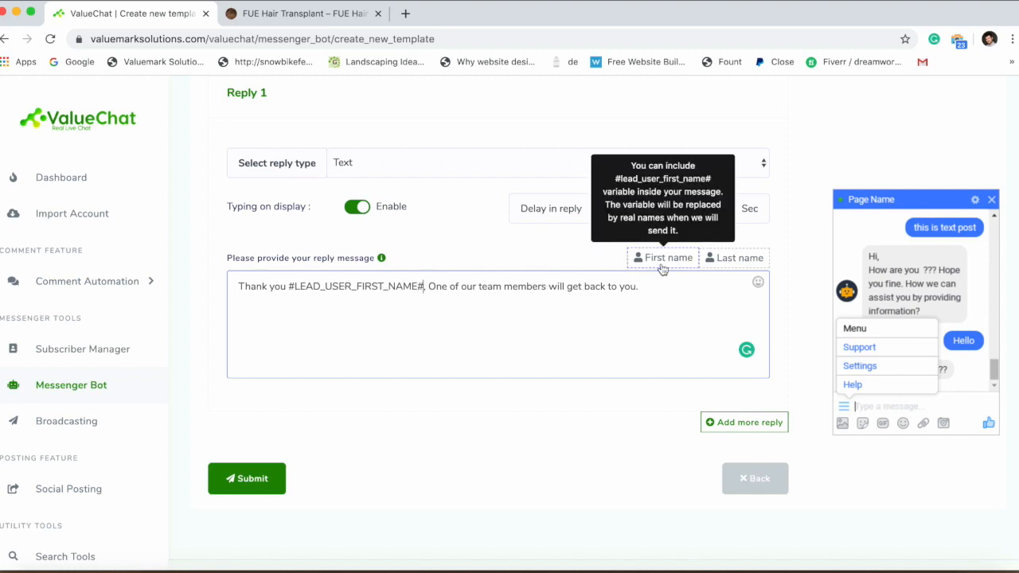
left_click(233, 483)
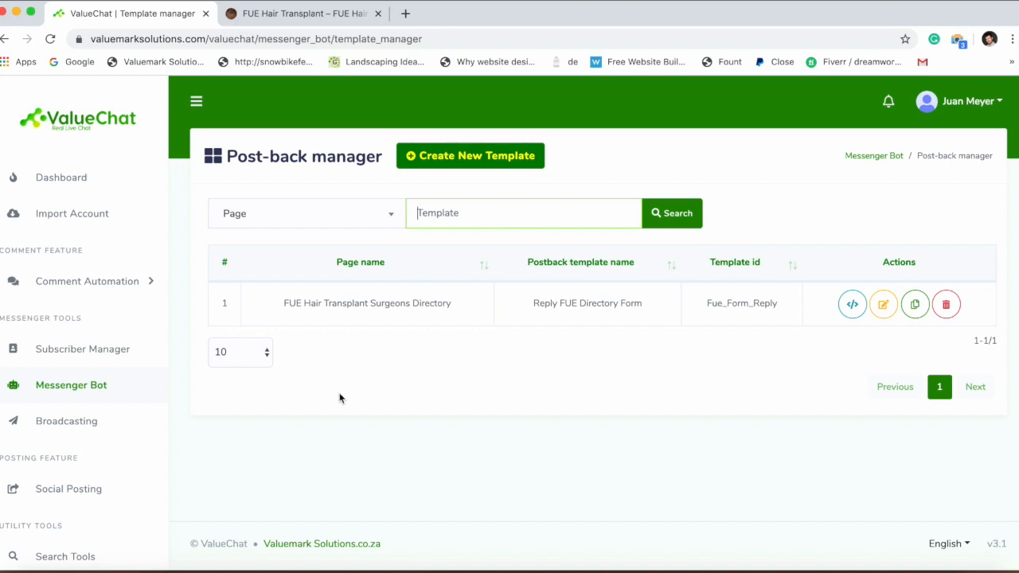
Open the webform builder and link the form to the FUE Hair Transplant Surgeons Directory page.
left_click(94, 397)
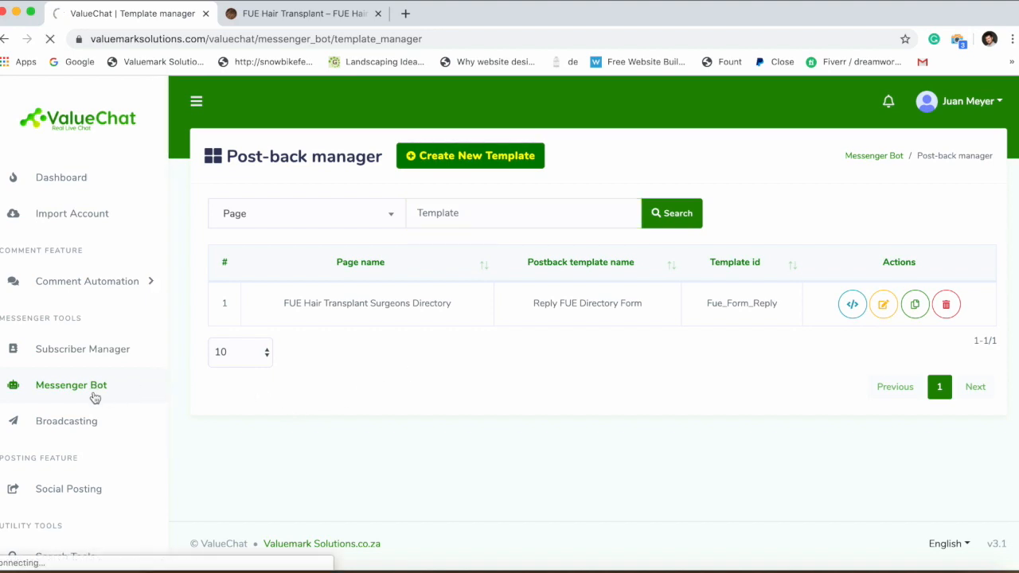
scroll(208, 403, "down", 3)
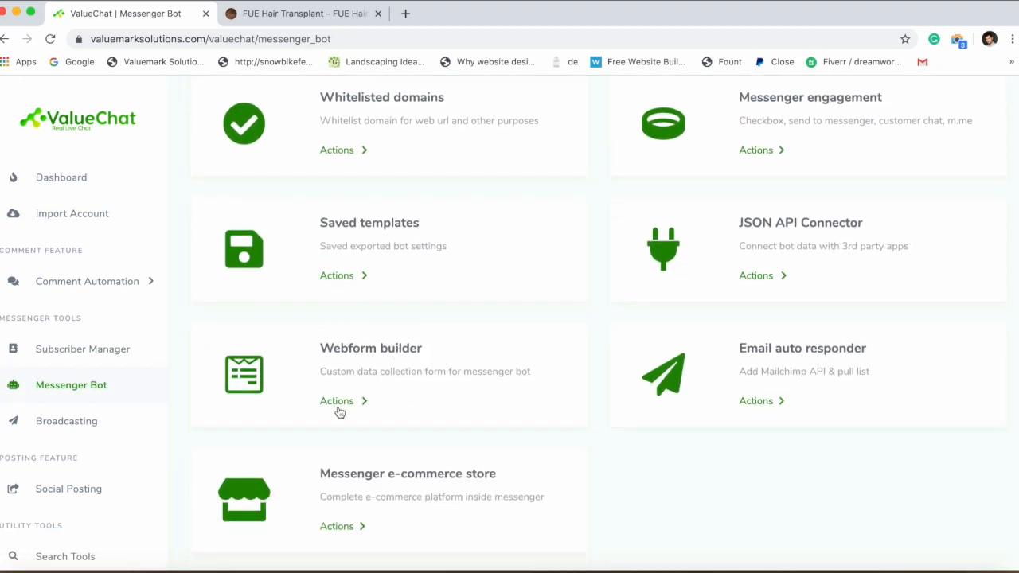
left_click(337, 402)
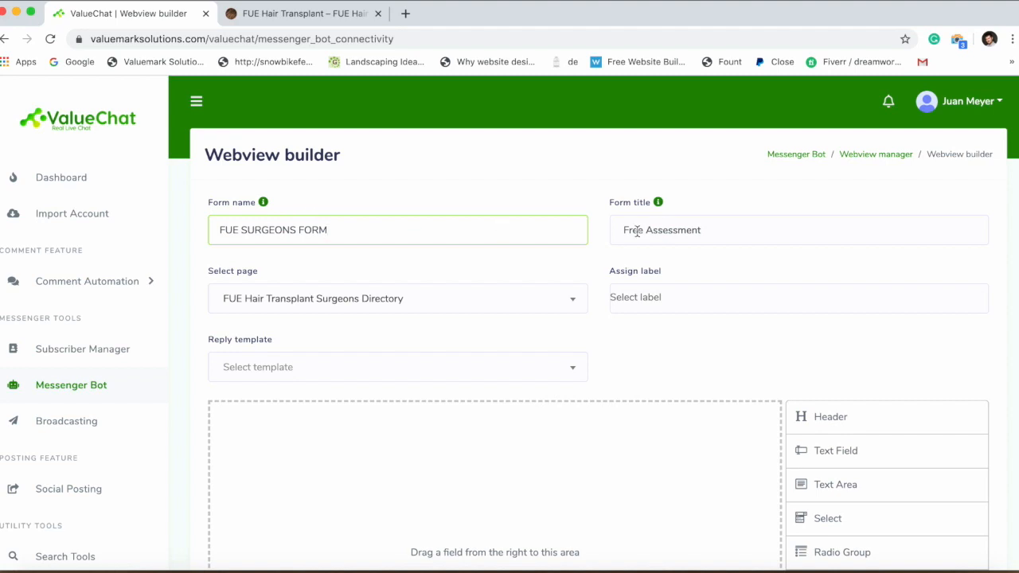
left_click(300, 312)
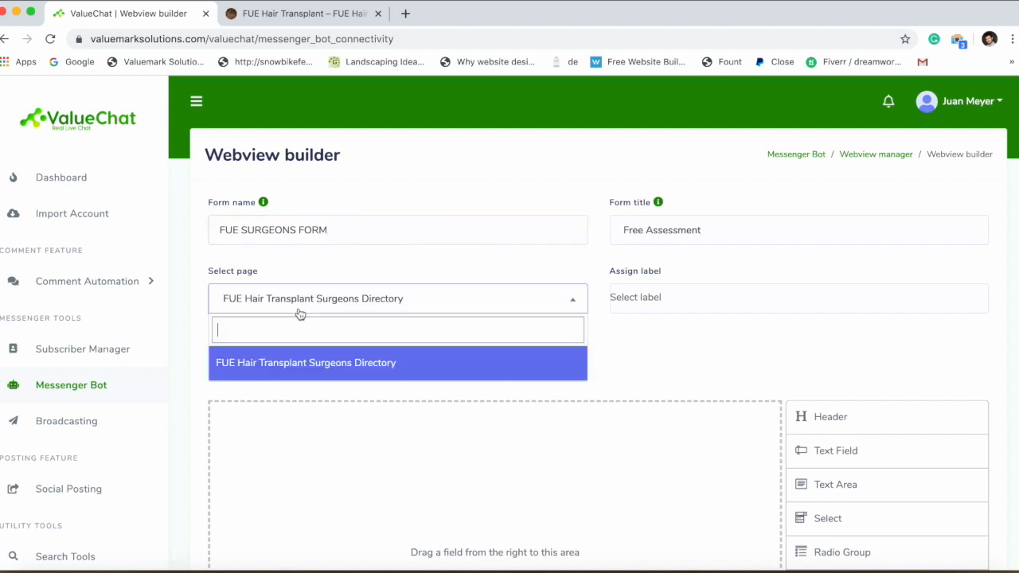
left_click(284, 366)
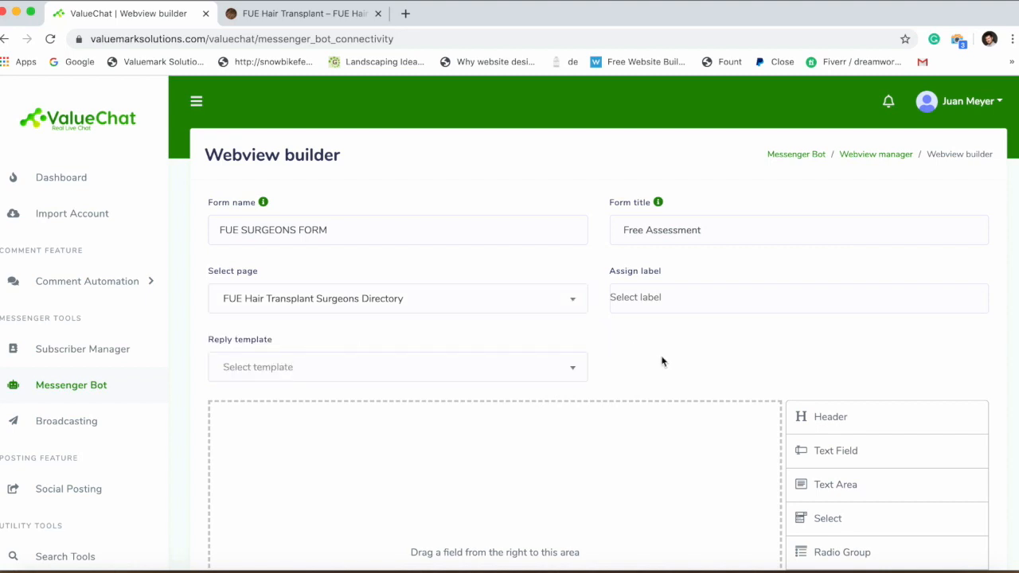
Choose 'Reply FUE Directory Form [Fue_Form_Reply]' as the form's reply template.
left_click(420, 373)
left_click(322, 438)
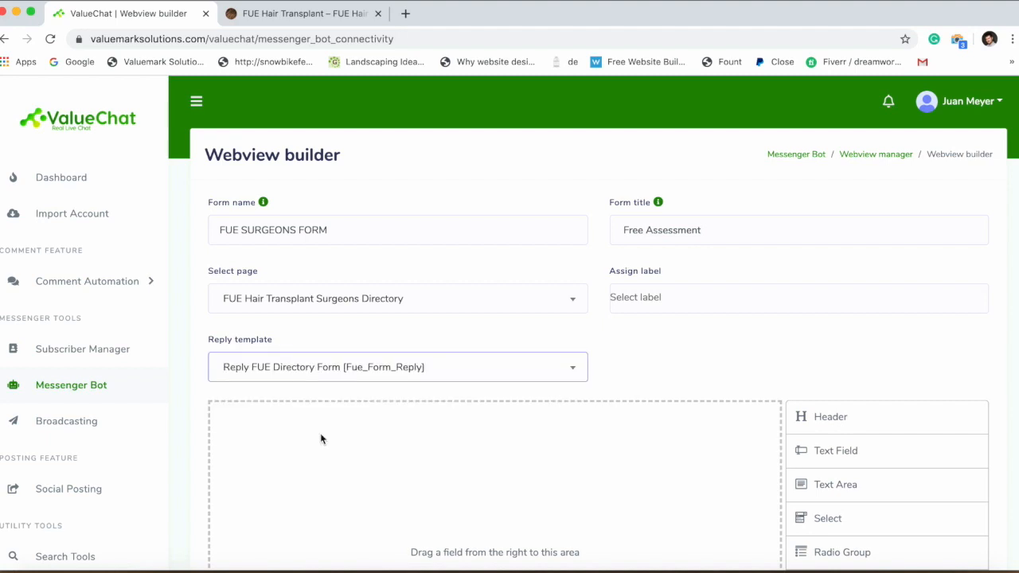
scroll(406, 418, "down", 3)
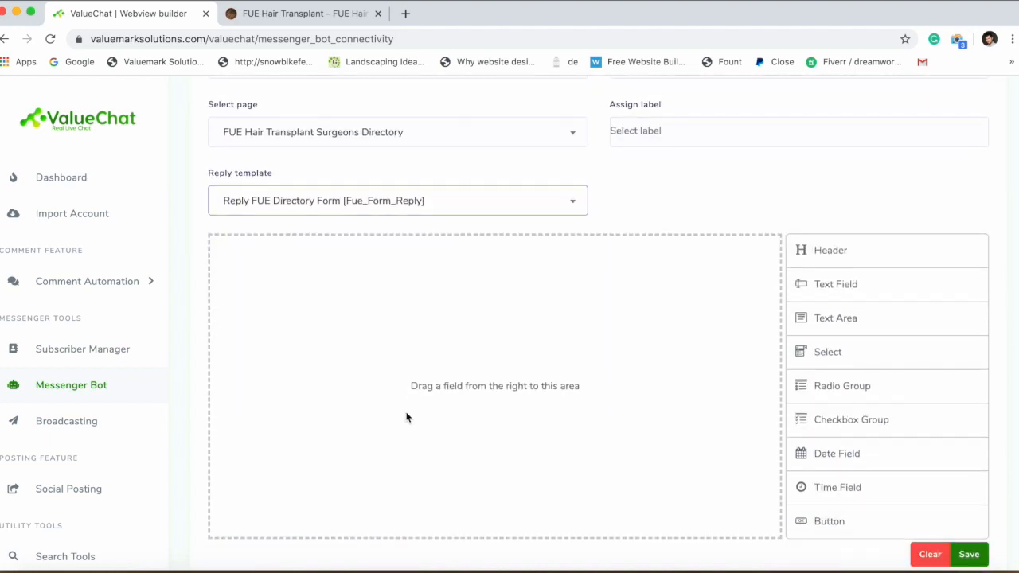
Add a 'Free Assessment' heading to the form.
left_click_drag(830, 182, 455, 192)
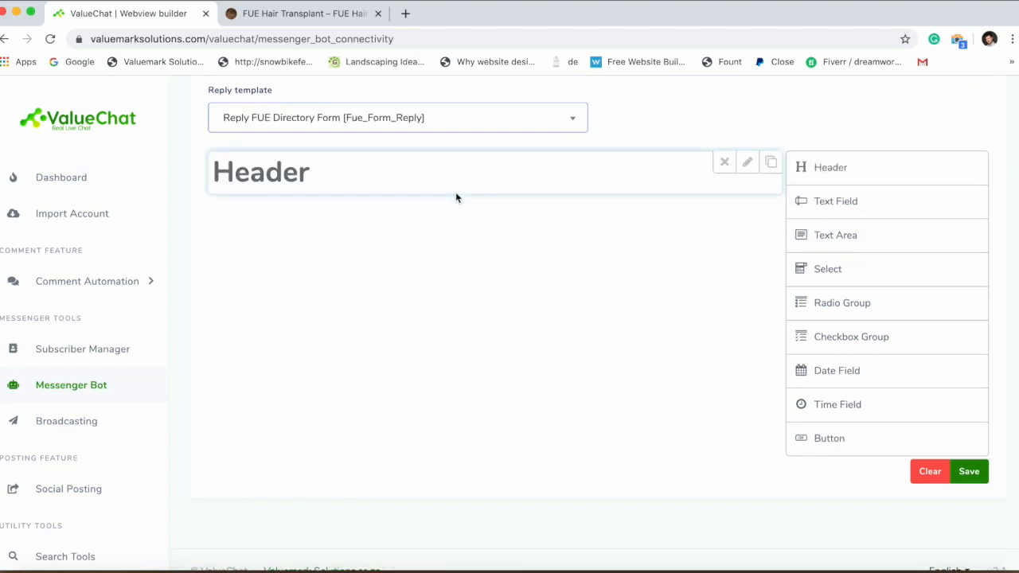
left_click(751, 168)
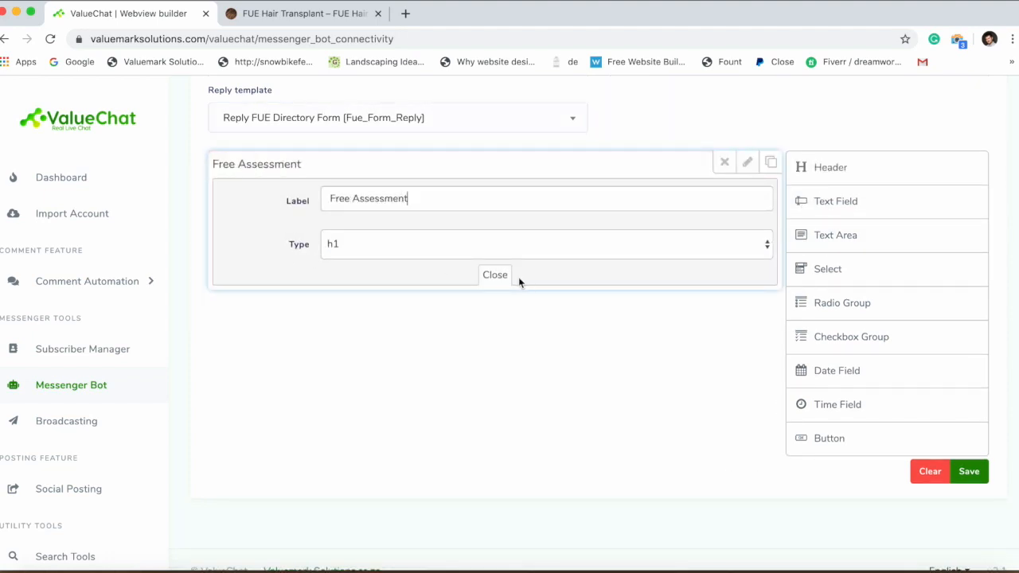
left_click(502, 275)
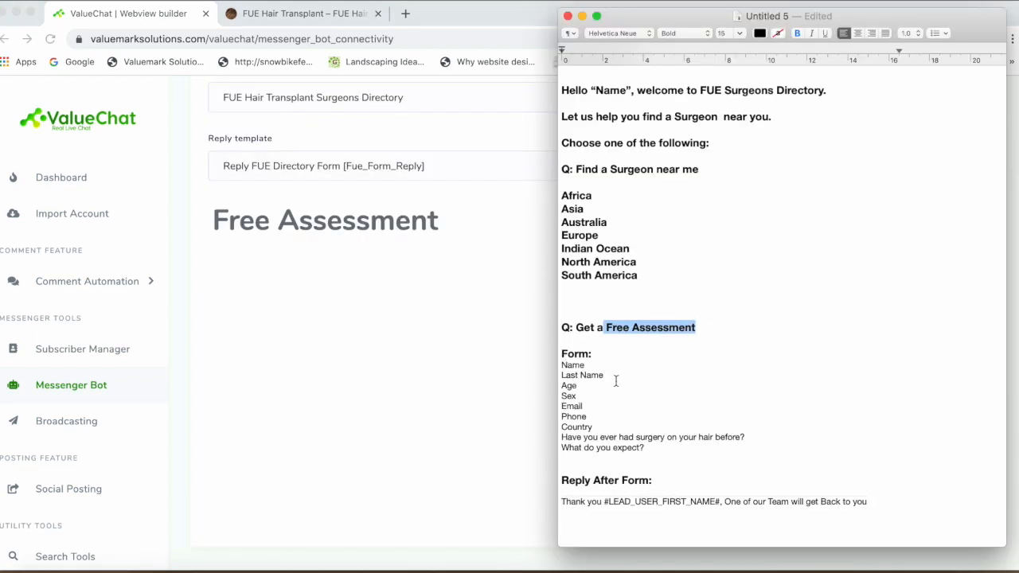
left_click(419, 351)
right_click(820, 250)
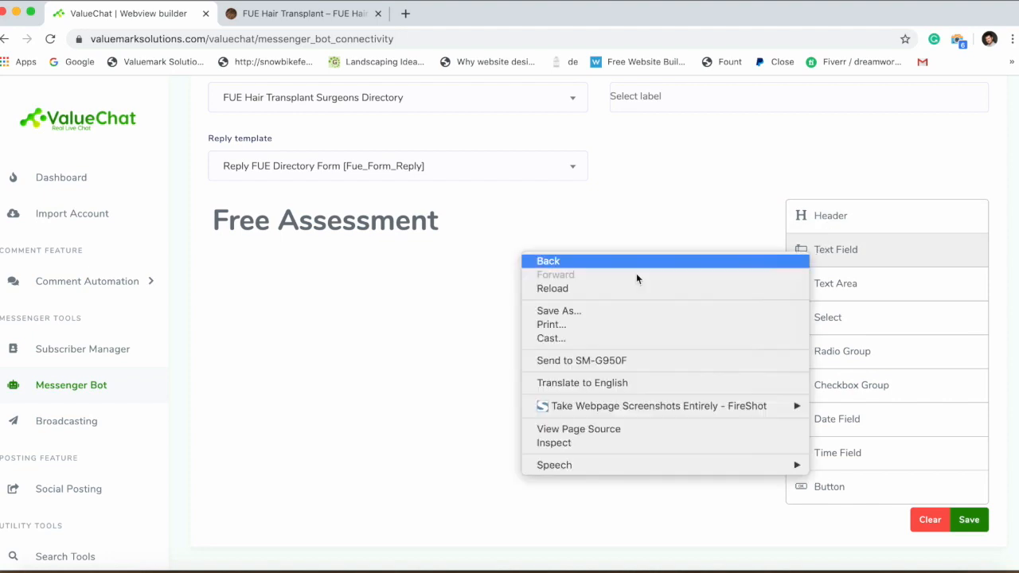
left_click(437, 319)
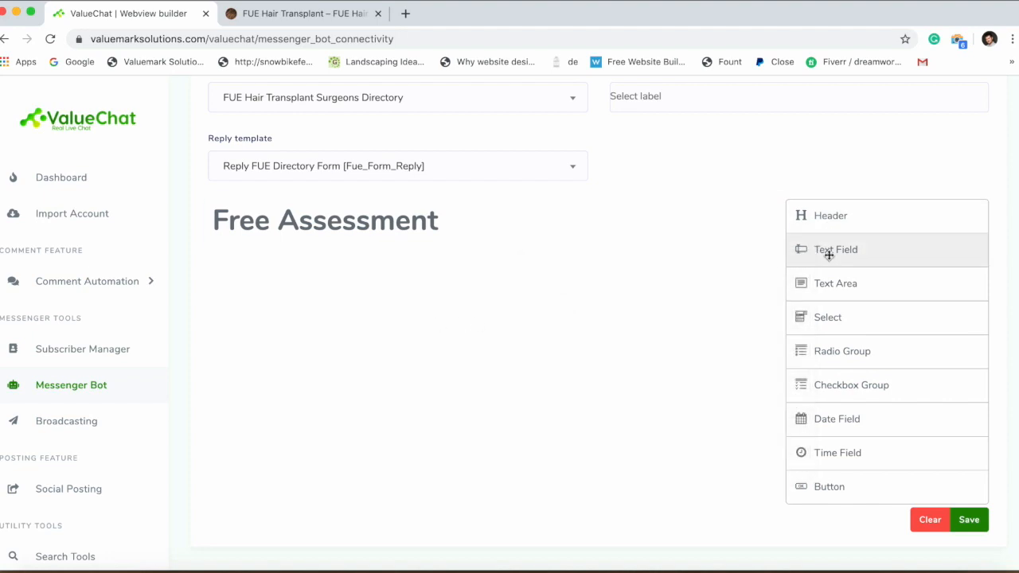
Add Name, Lastname and Age text fields to the form.
left_click_drag(829, 254, 634, 218)
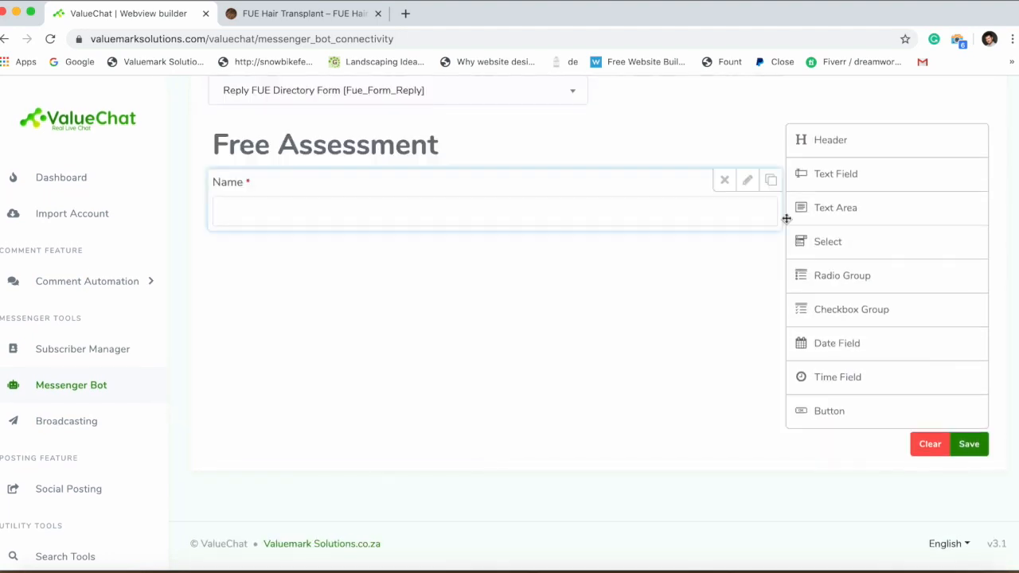
left_click_drag(829, 174, 742, 253)
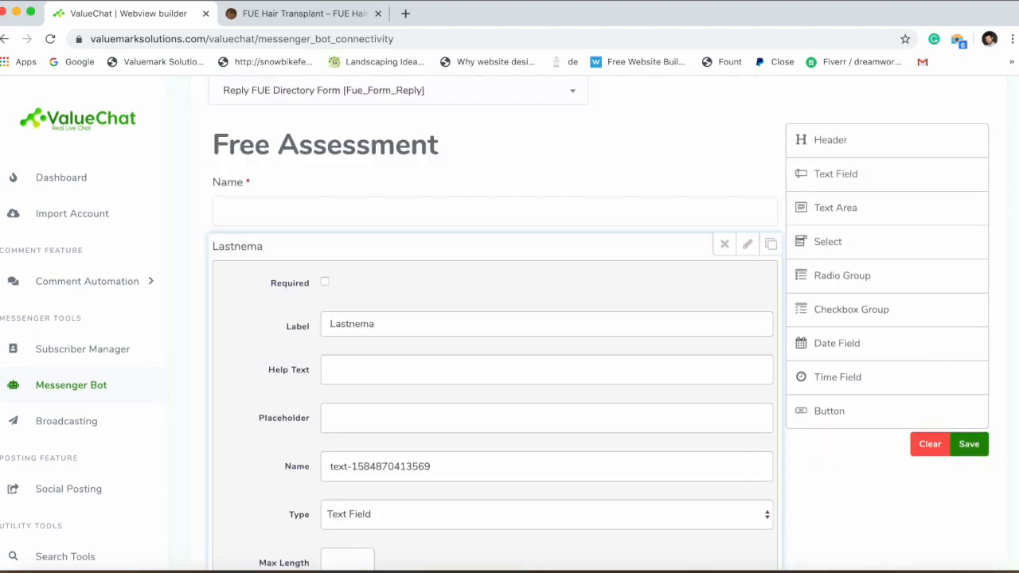
scroll(396, 311, "down", 1)
left_click(494, 544)
scroll(420, 409, "up", 1)
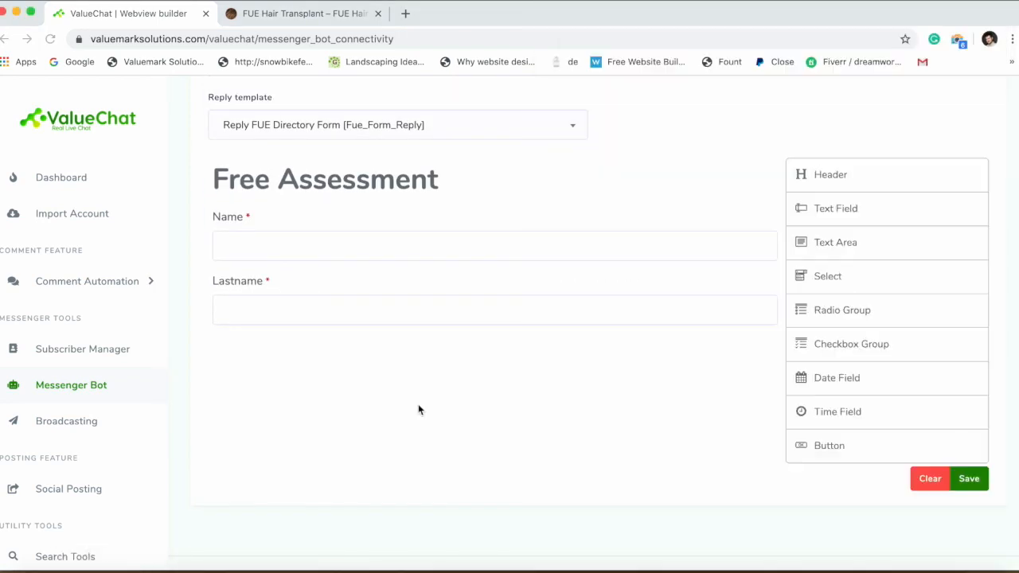
left_click_drag(836, 208, 307, 275)
scroll(826, 323, "up", 1)
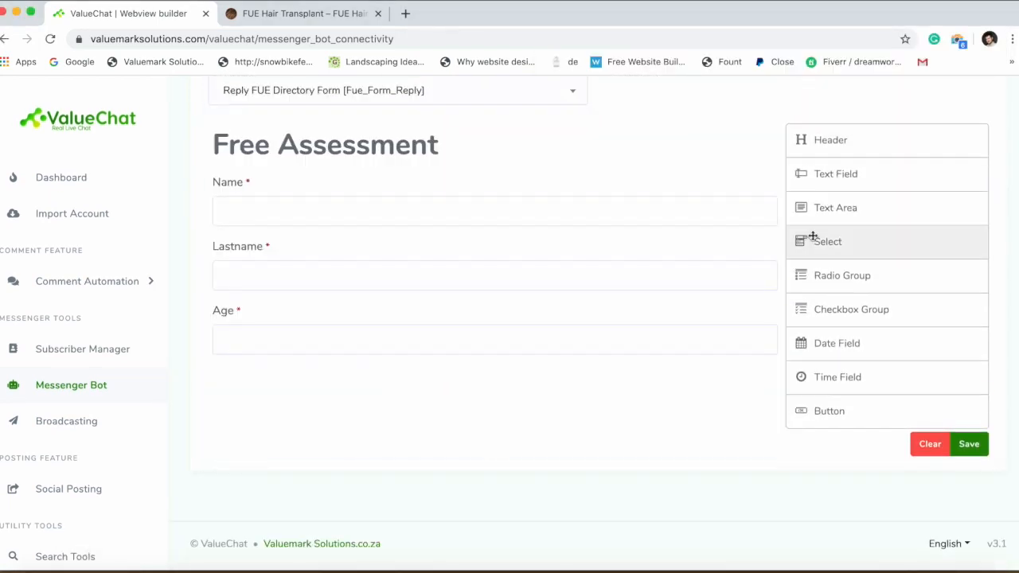
Add a Sex radio group below the Age field.
key("super+Tab")
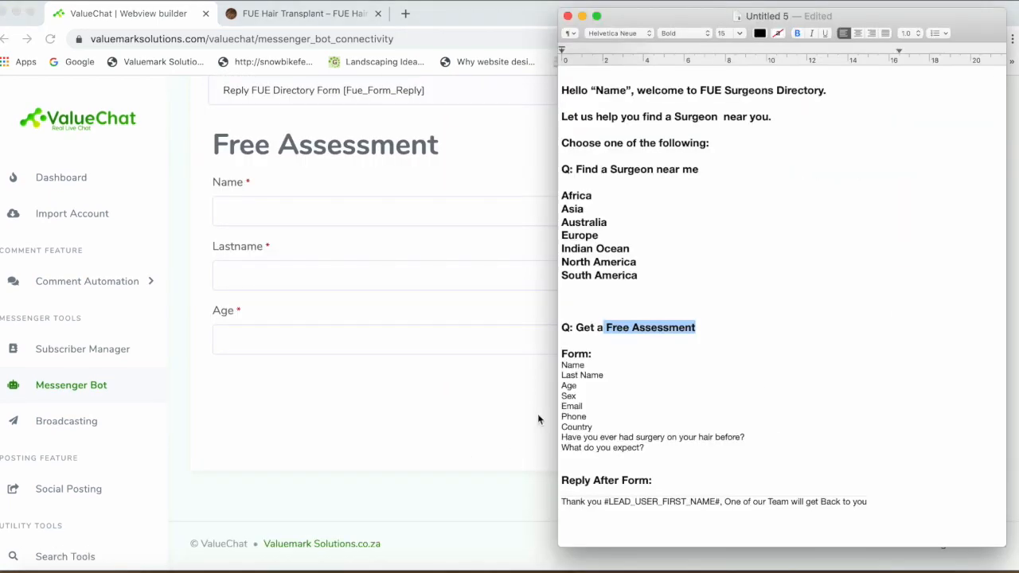
key("super+Tab")
left_click_drag(926, 266, 407, 391)
left_click_drag(844, 276, 808, 281)
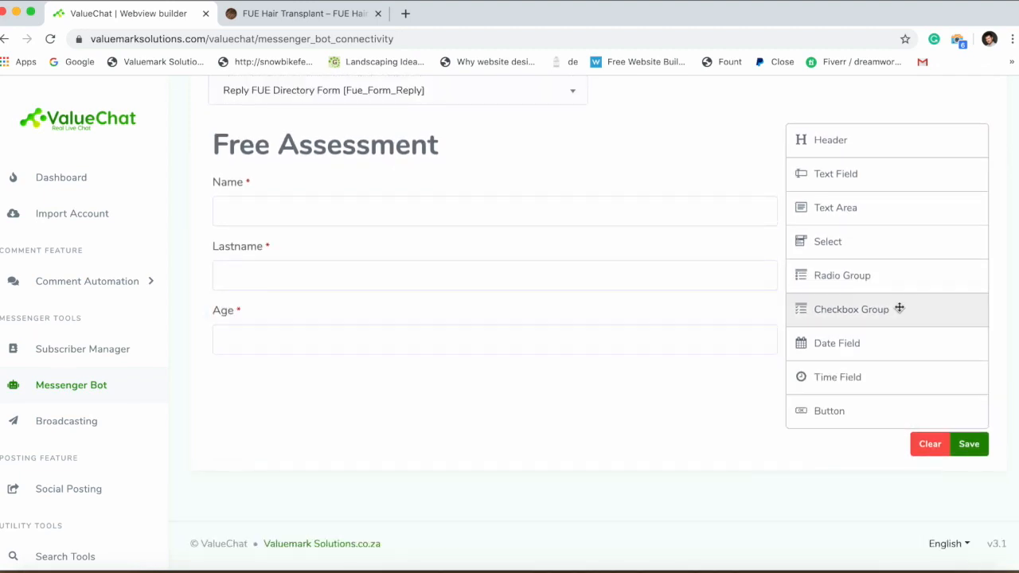
left_click_drag(898, 307, 751, 357)
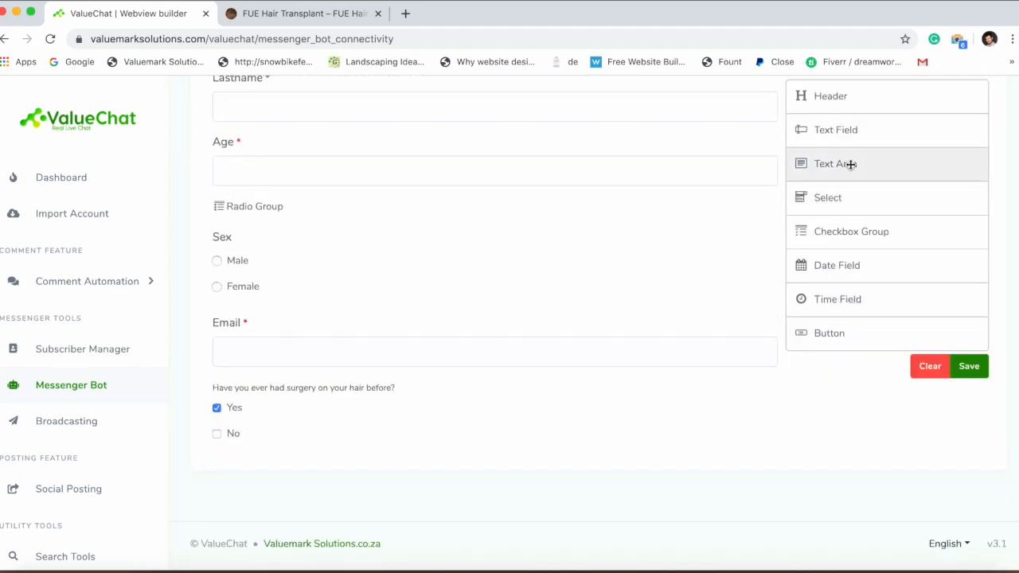
Add a 'What are you expecting?' text area at the end and try saving the form.
left_click_drag(850, 164, 495, 448)
left_click(749, 389)
triple_click(351, 325)
type("What are you expecting?")
left_click(494, 546)
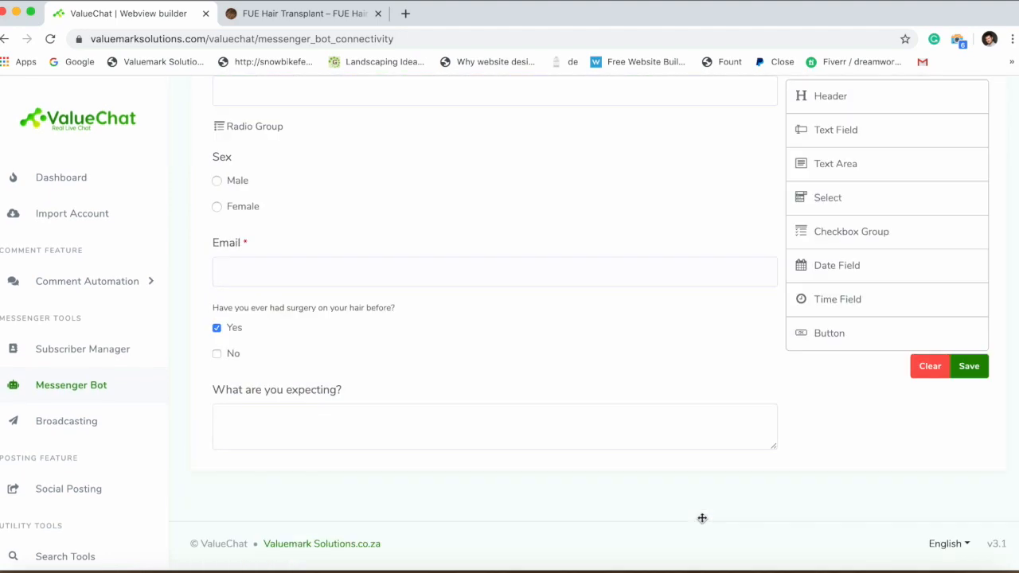
scroll(686, 457, "up", 10)
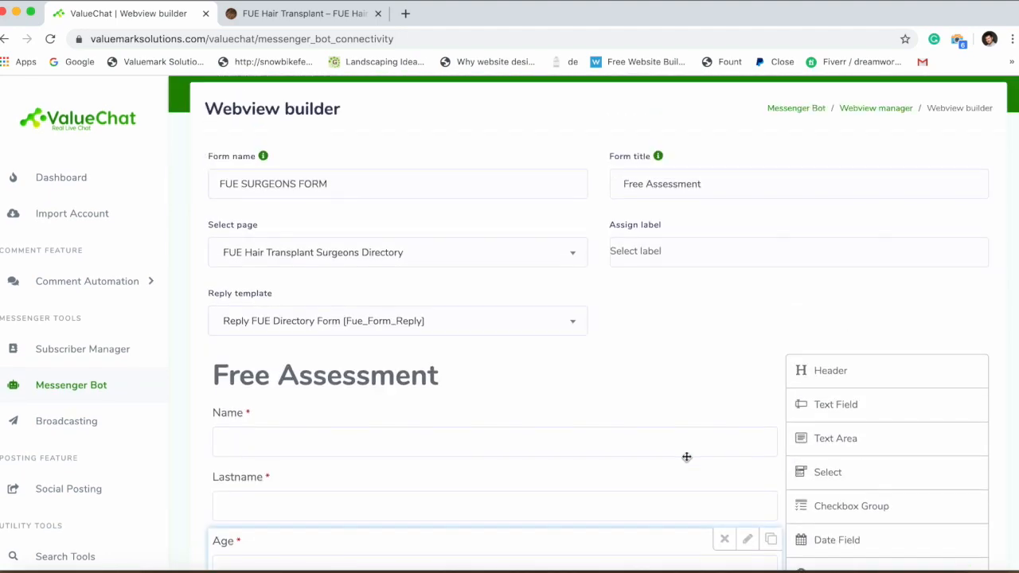
scroll(686, 457, "down", 5)
left_click(969, 366)
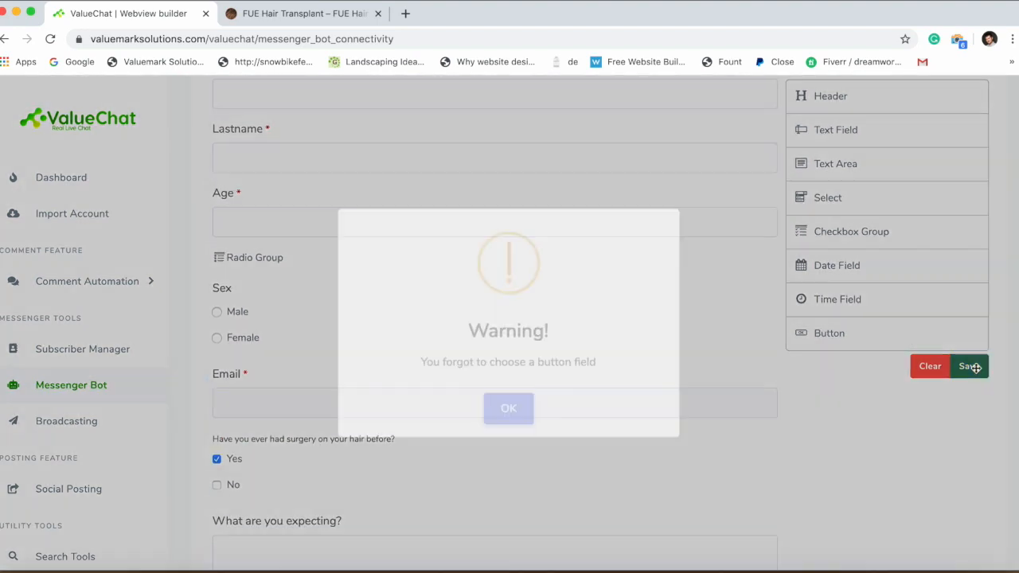
Add a Submit button at the end of the form and save FUE SURGEONS FORM.
left_click(516, 409)
scroll(517, 409, "down", 3)
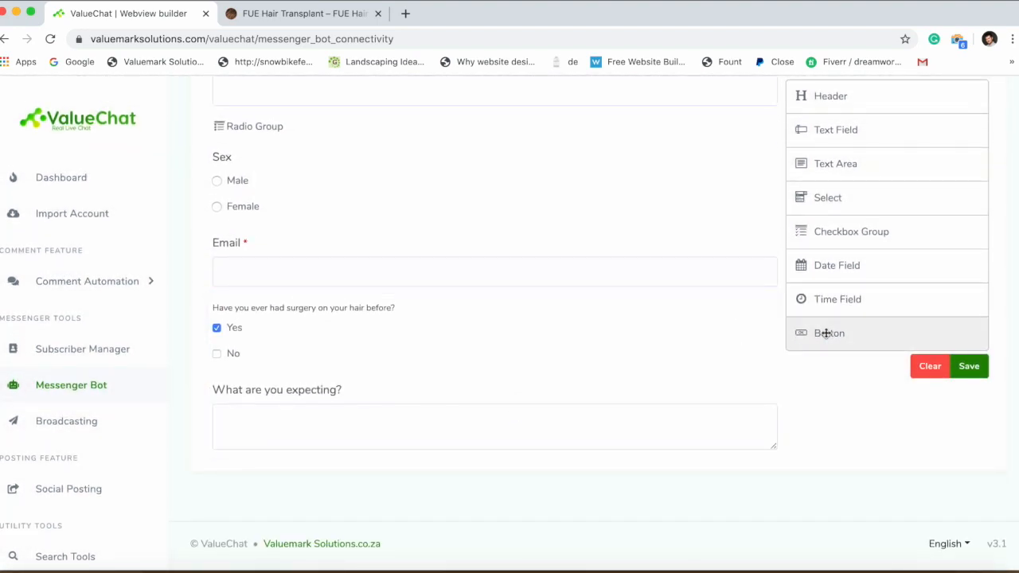
left_click_drag(823, 332, 509, 465)
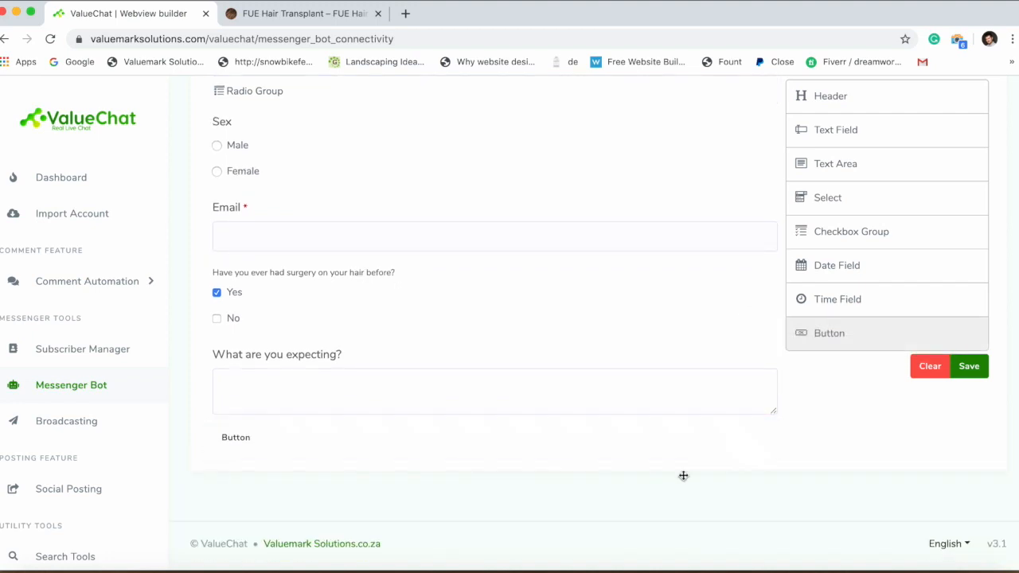
left_click(769, 435)
scroll(496, 449, "down", 2)
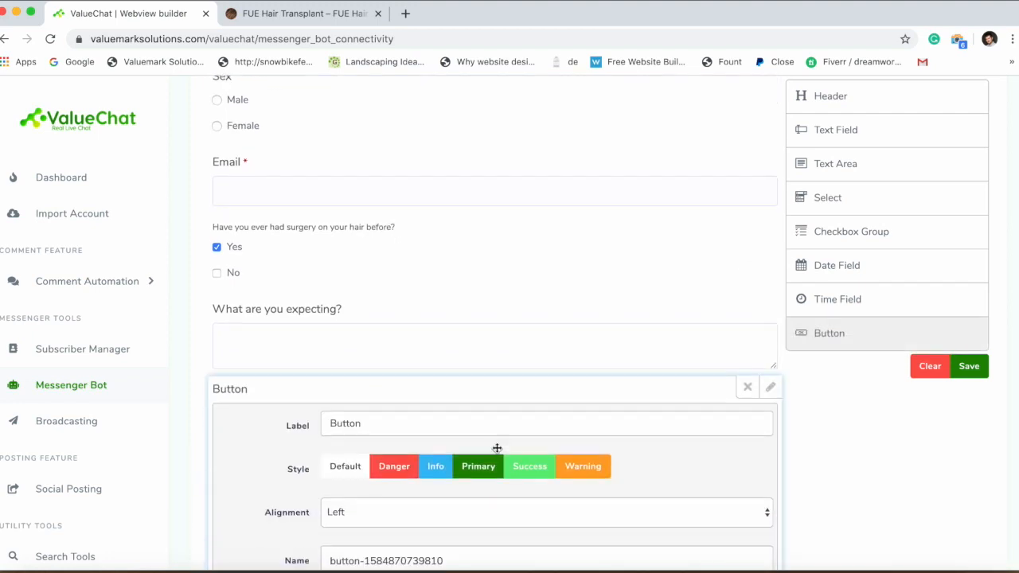
left_click_drag(386, 368, 243, 342)
type("Su")
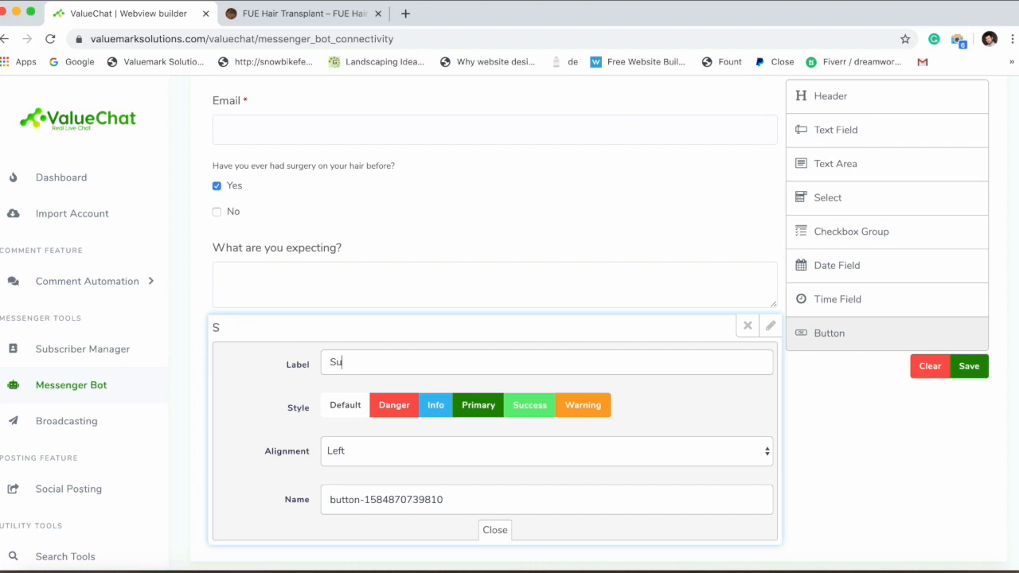
type("bmit")
scroll(492, 435, "down", 3)
left_click(495, 440)
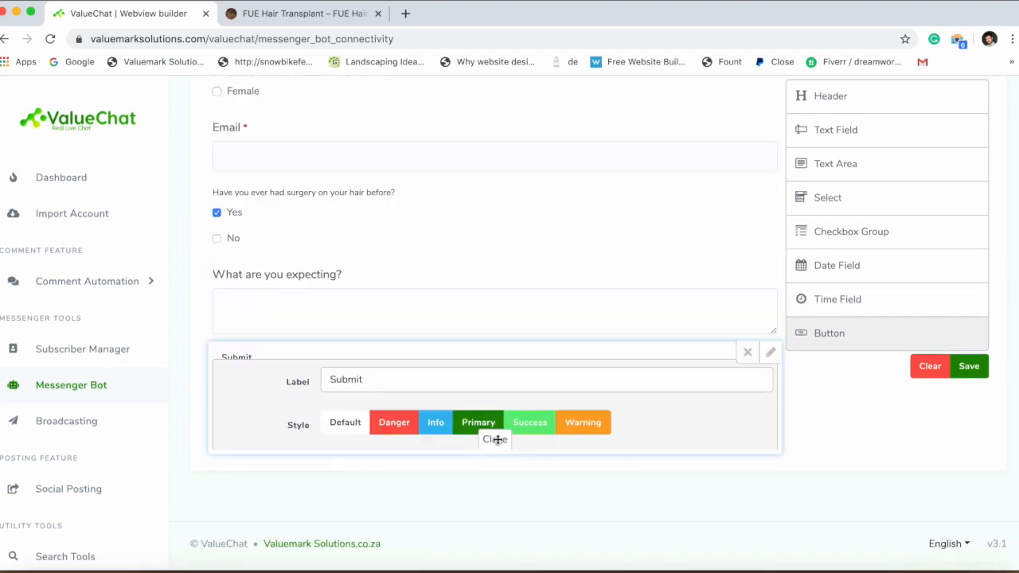
left_click(969, 366)
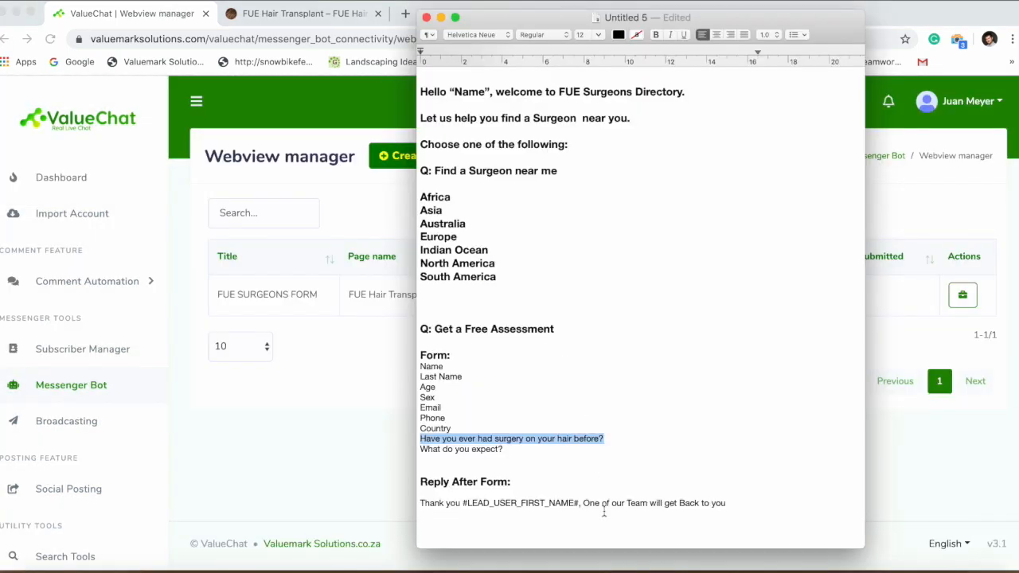
Start template Find As Surgeon (id Find A Surgeon) with text-with-buttons reply 'Choose your Country:'.
left_click(501, 426)
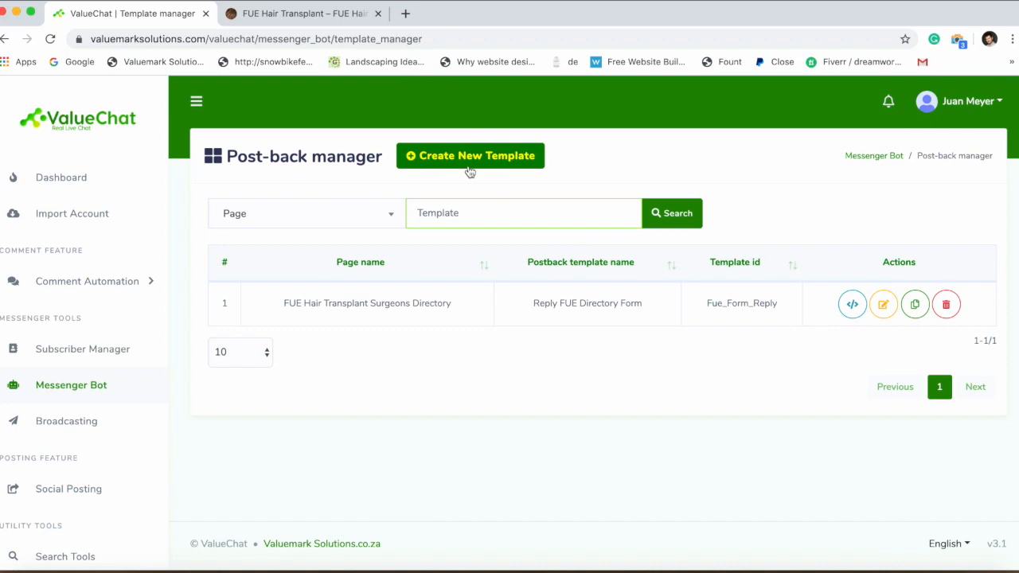
left_click(469, 165)
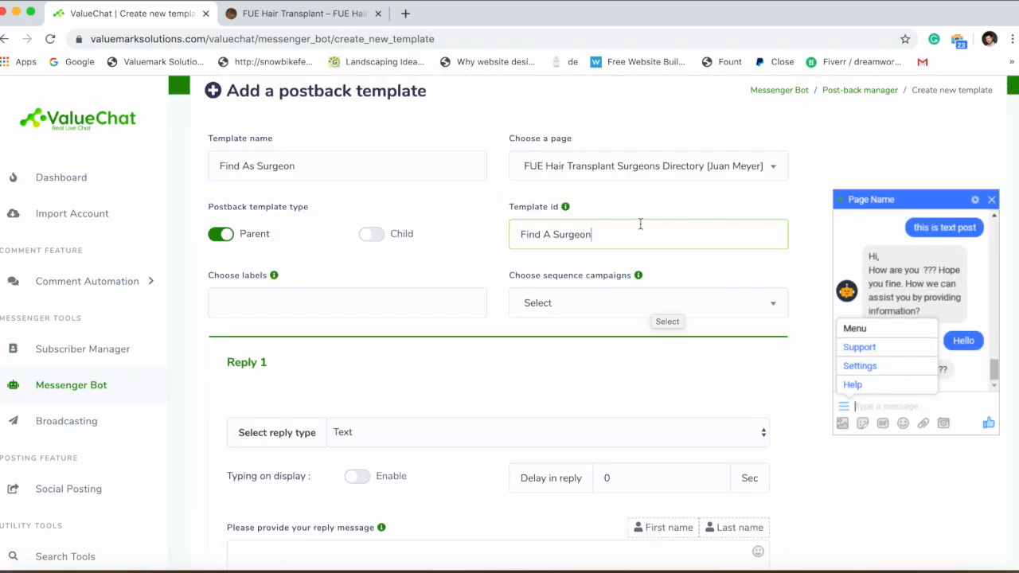
left_click(398, 261)
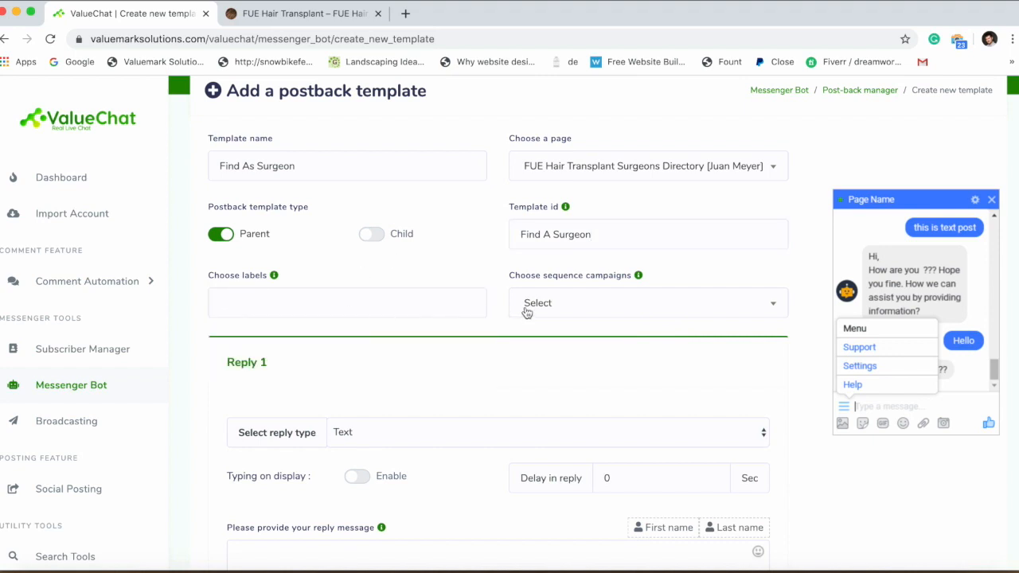
scroll(526, 312, "down", 2)
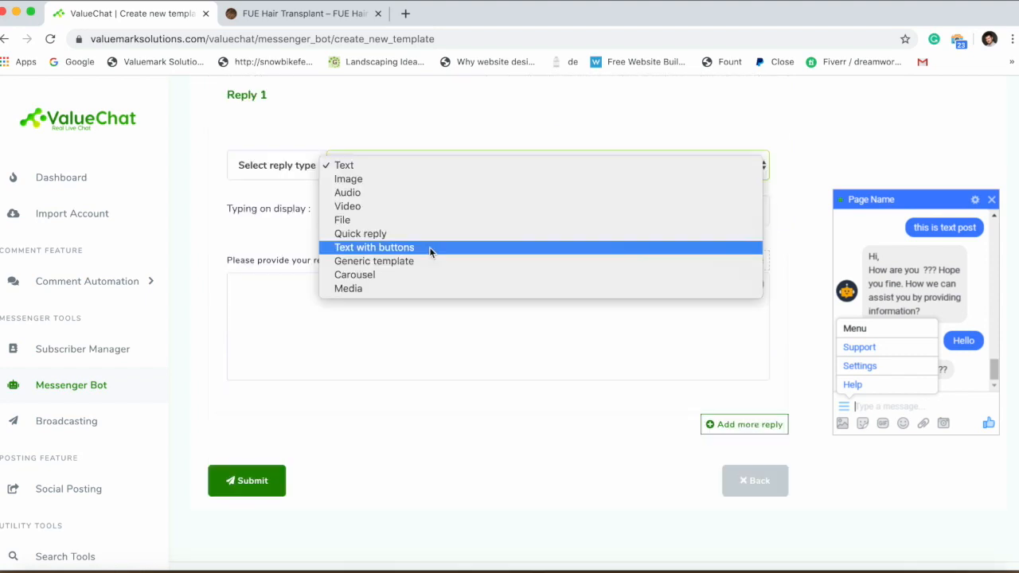
left_click(429, 247)
scroll(363, 218, "down", 2)
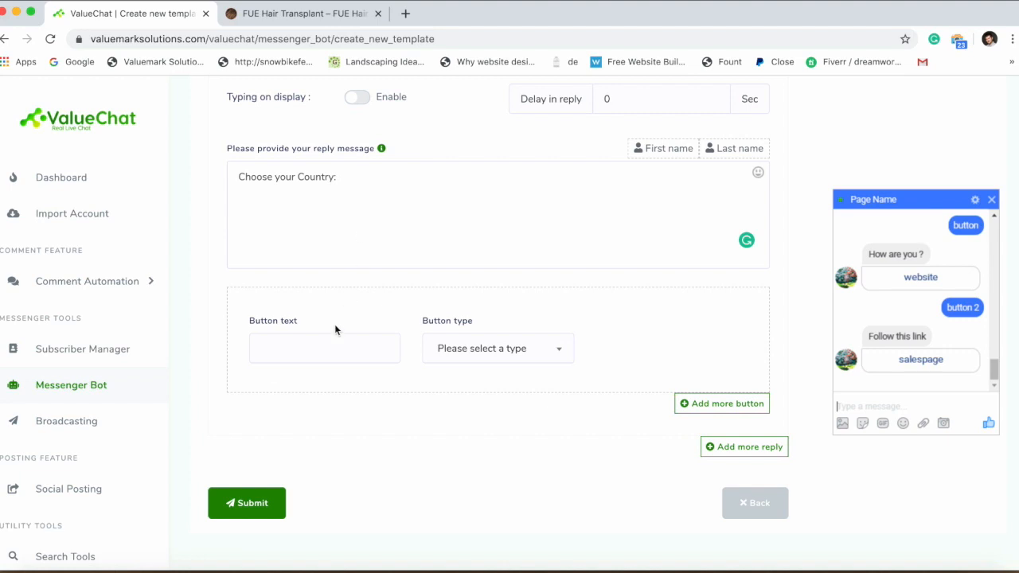
left_click(322, 351)
Copy the Africa region's location link from the FUE surgeons site.
key("ctrl+Tab")
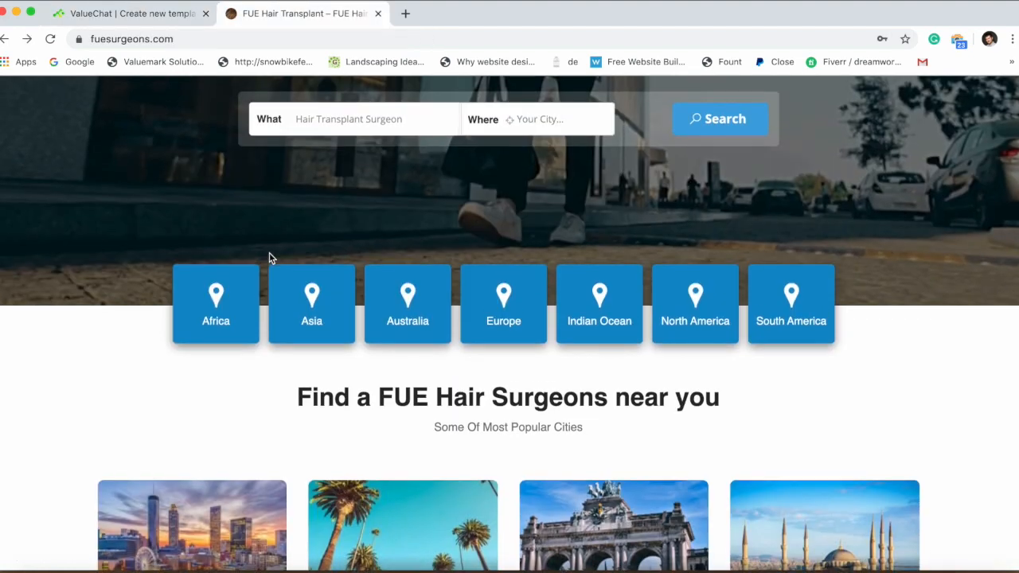
right_click(214, 305)
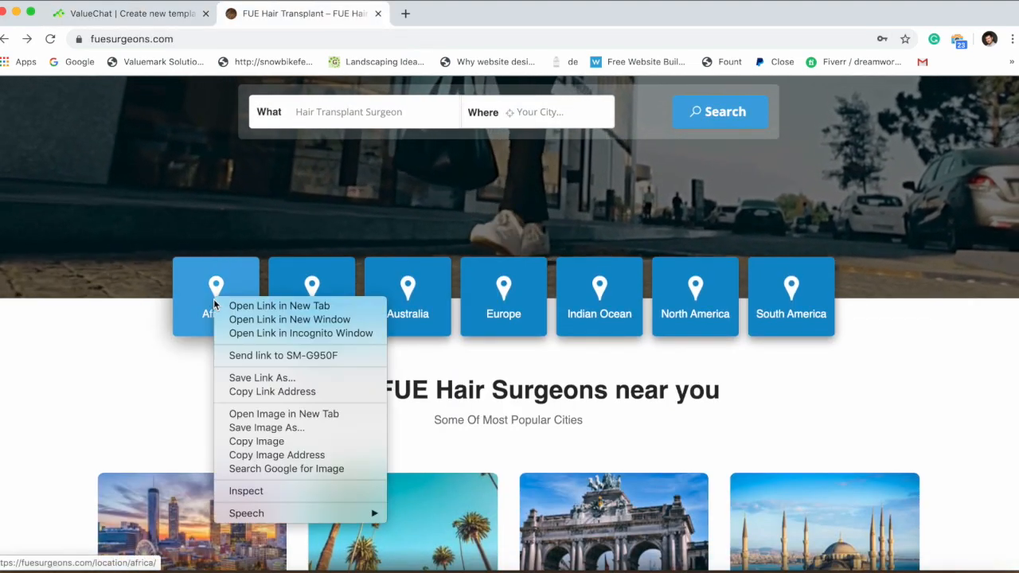
left_click(245, 391)
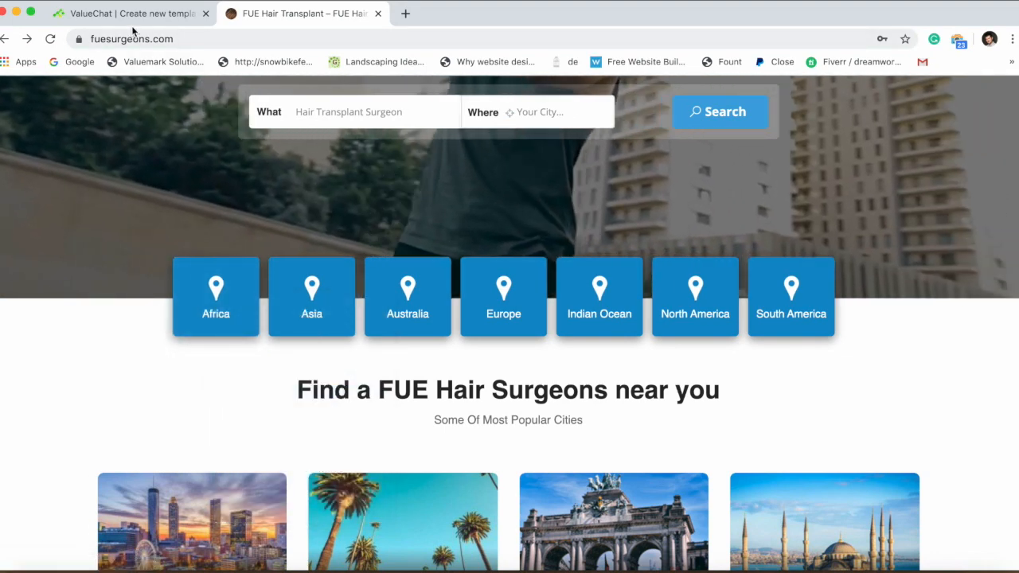
left_click(133, 25)
Add an Africa button opening the pasted link as Webview [tall], plus a second button row.
left_click(309, 351)
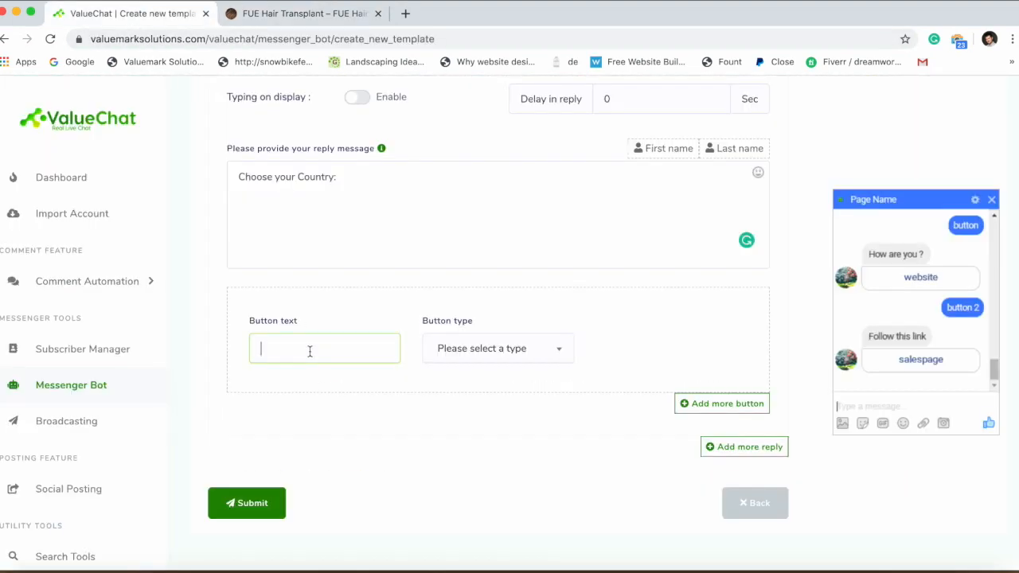
left_click(485, 351)
scroll(486, 466, "down", 3)
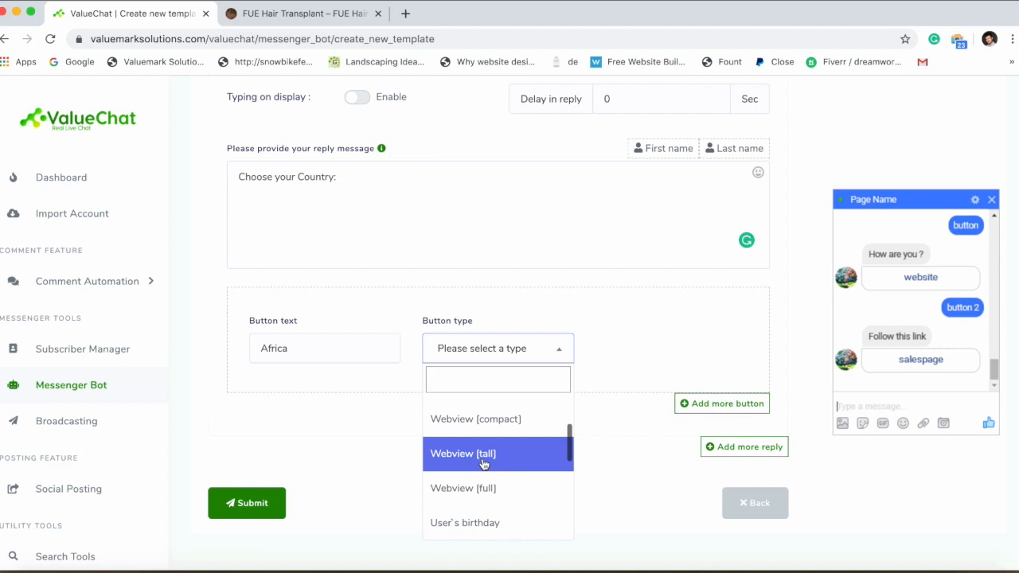
left_click(483, 458)
left_click(652, 347)
key("ctrl+v")
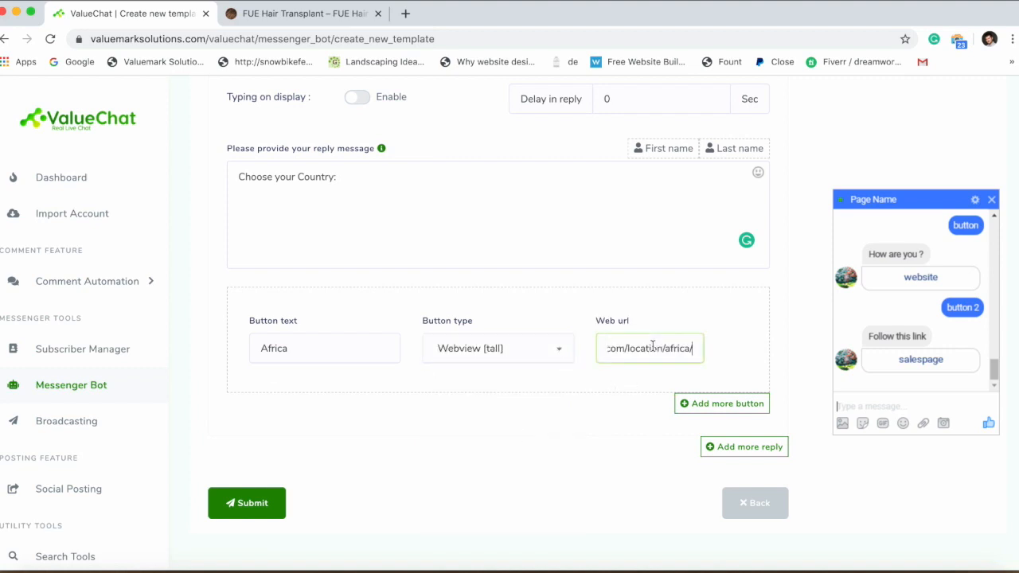
left_click(690, 405)
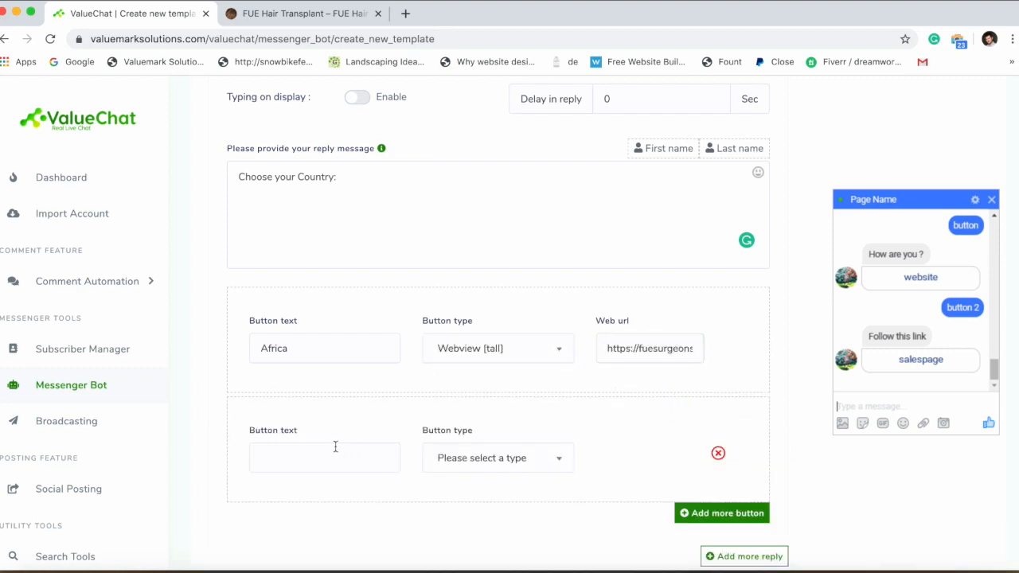
Copy a region location link from the FUE surgeons site and begin the second button's label.
left_click(261, 16)
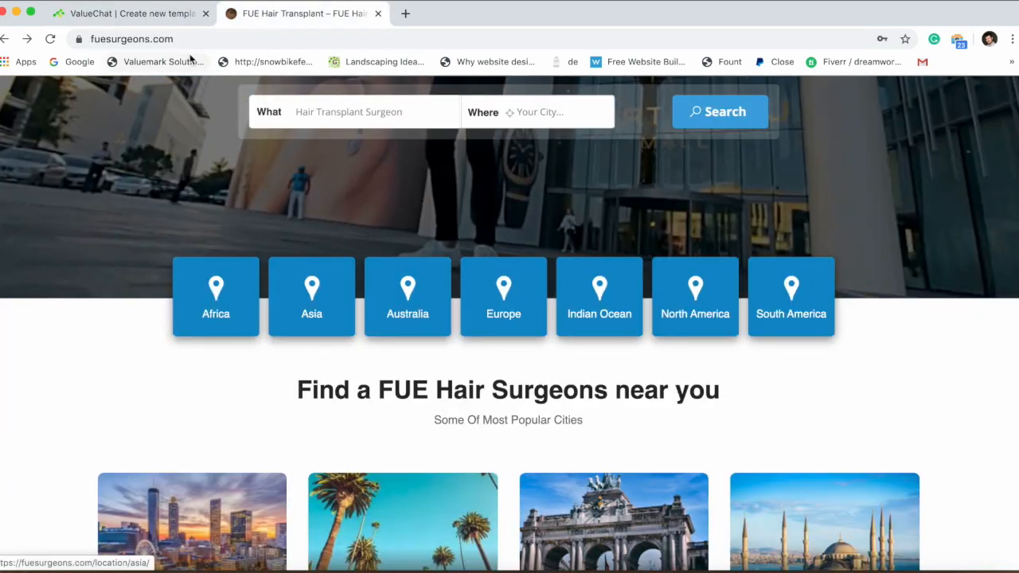
right_click(291, 277)
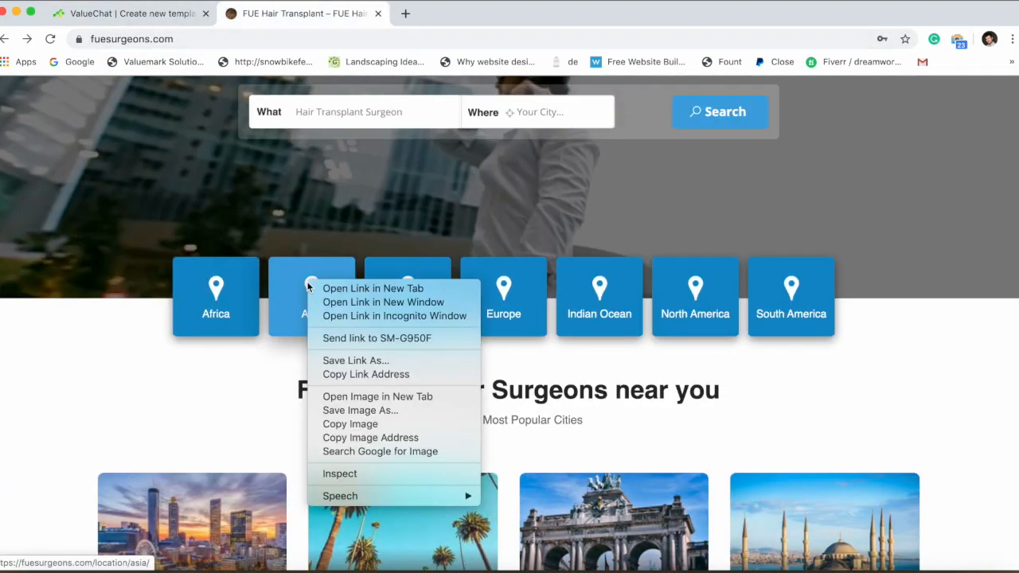
left_click(314, 370)
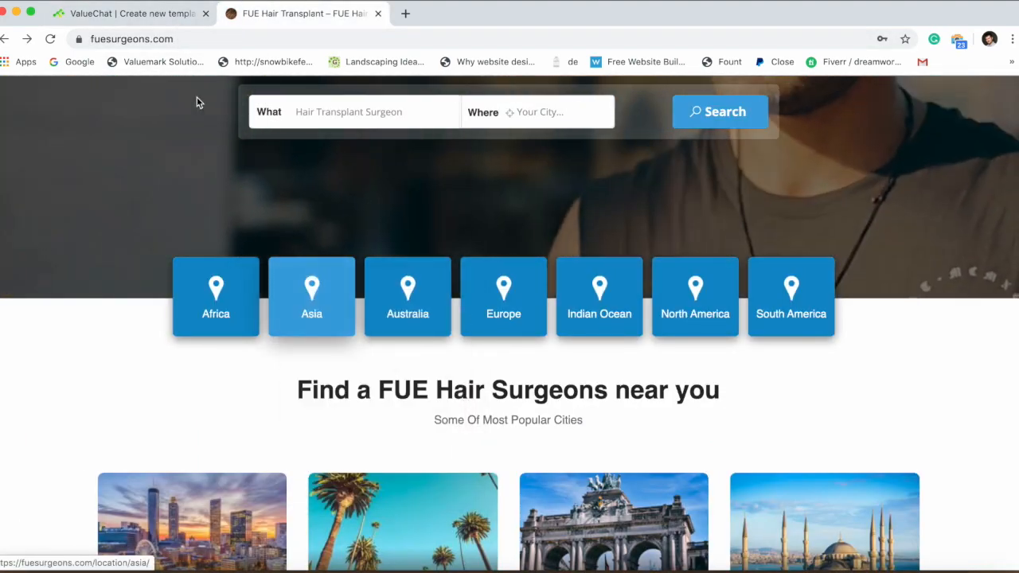
left_click(143, 19)
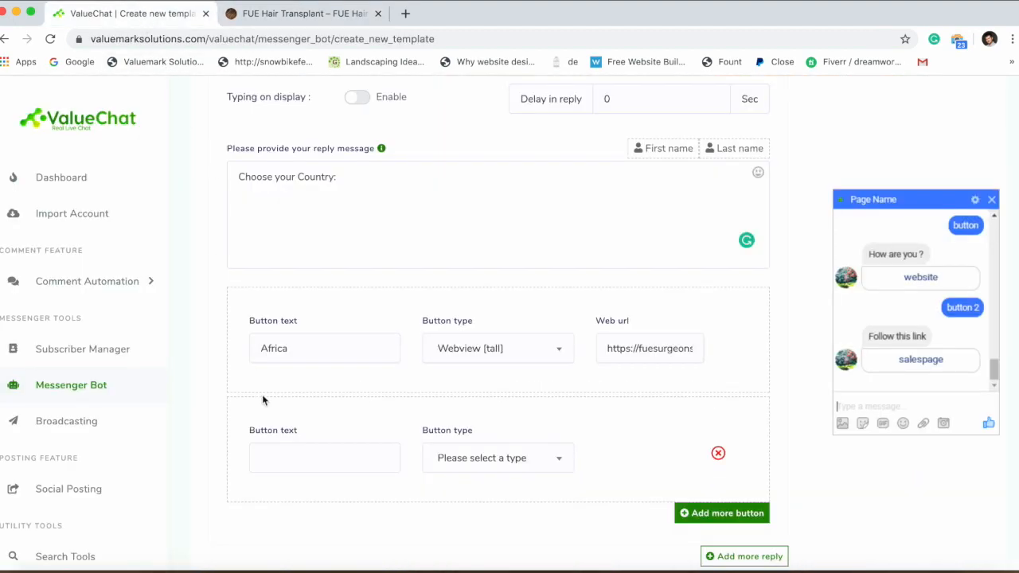
left_click(275, 454)
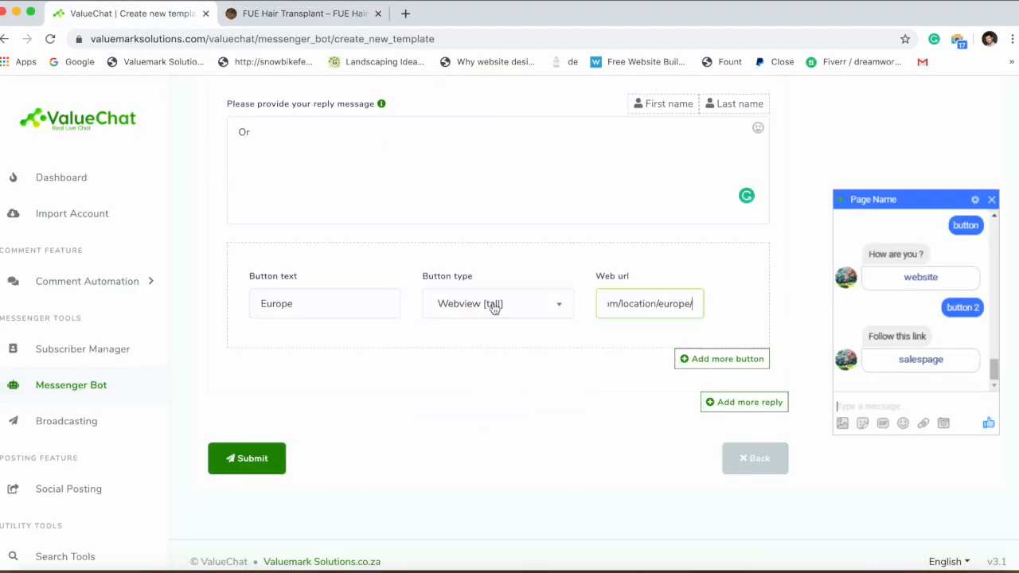
Add an Indian Ocean button as a Webview [tall] with its pasted location link.
left_click(303, 13)
left_click(325, 349)
type("India")
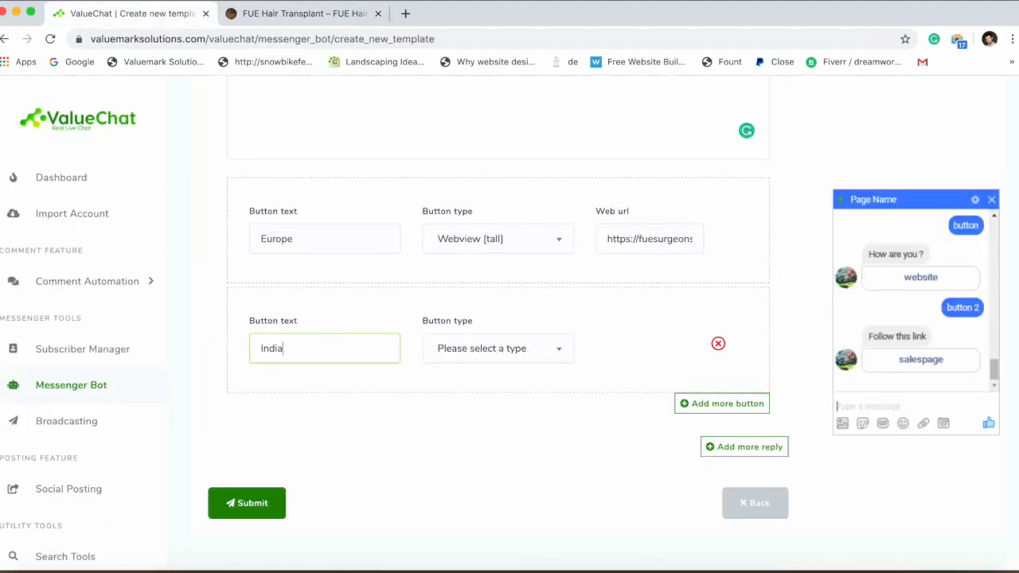
type("n Ocea")
key("BackSpace")
type("ean")
left_click(274, 21)
left_click(487, 348)
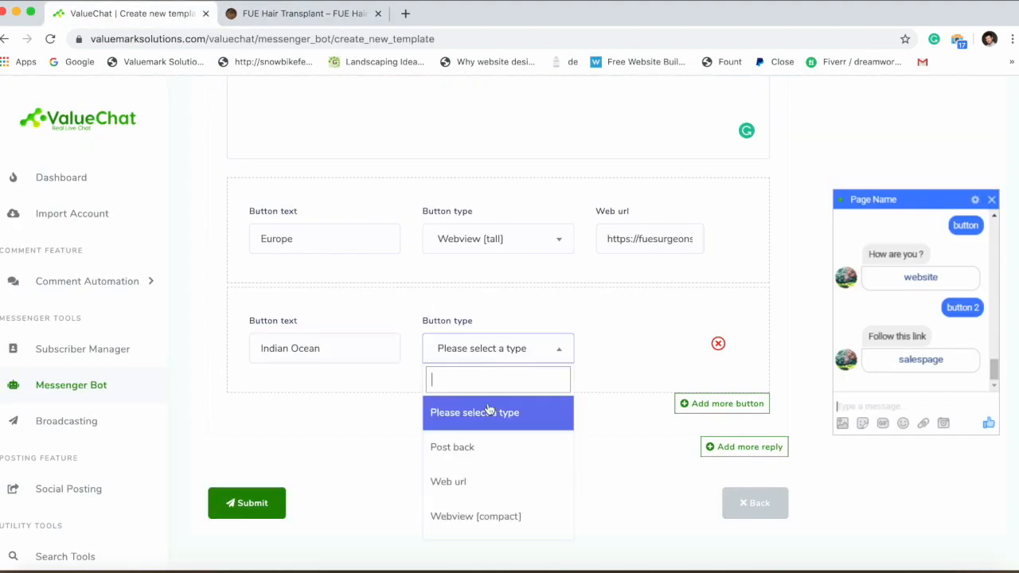
left_click(479, 516)
left_click(613, 348)
key("super+v")
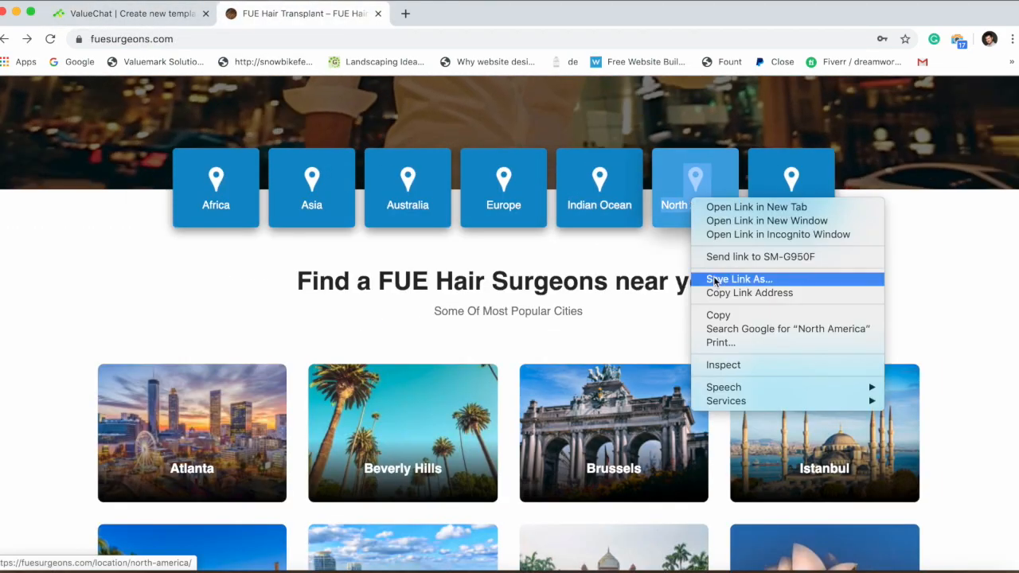
Add a North America Webview [tall] button with its location link and save the template.
left_click(721, 292)
key("super+v")
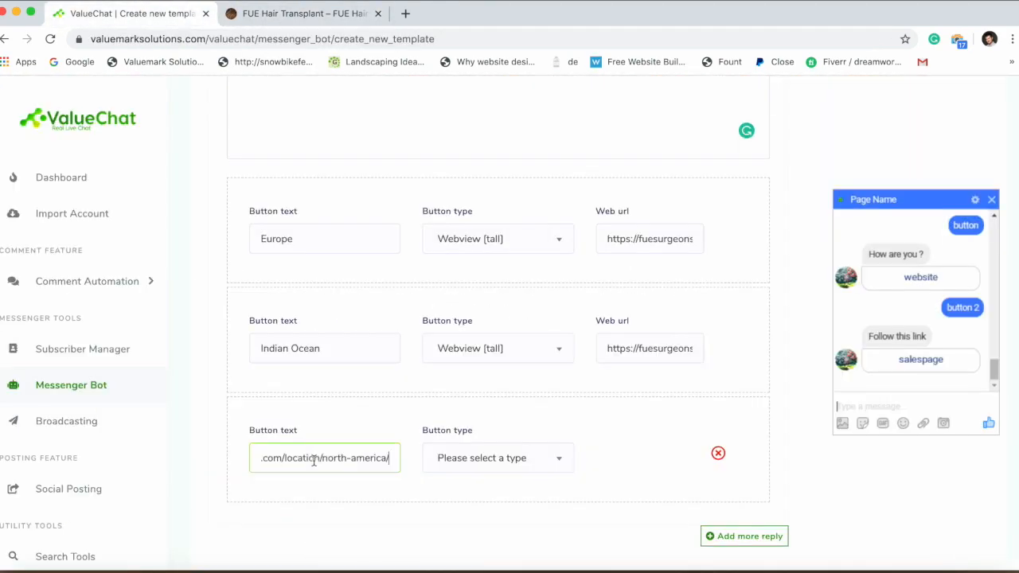
key("ctrl+a")
type("North America")
left_click(489, 458)
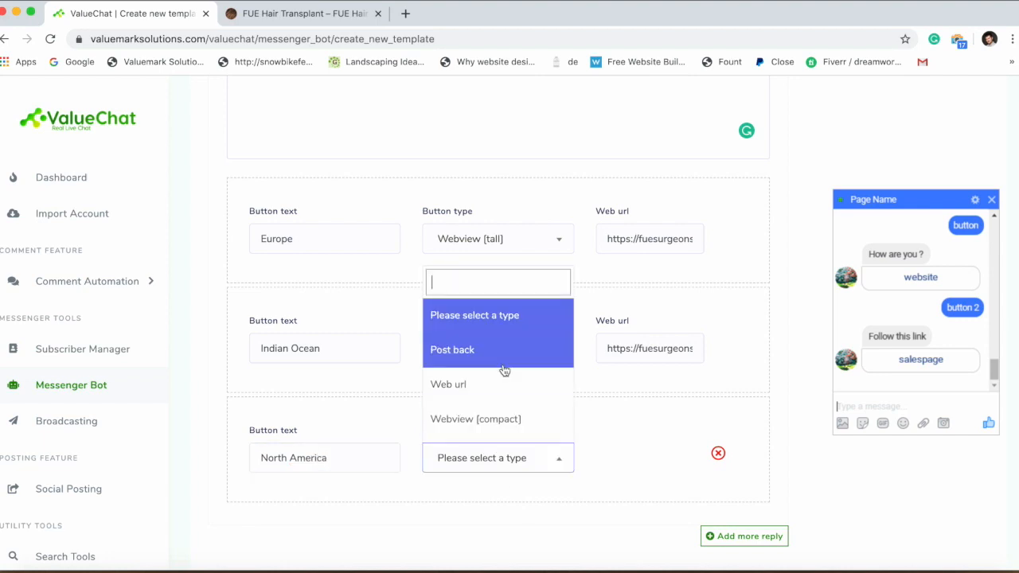
scroll(485, 398, "down", 2)
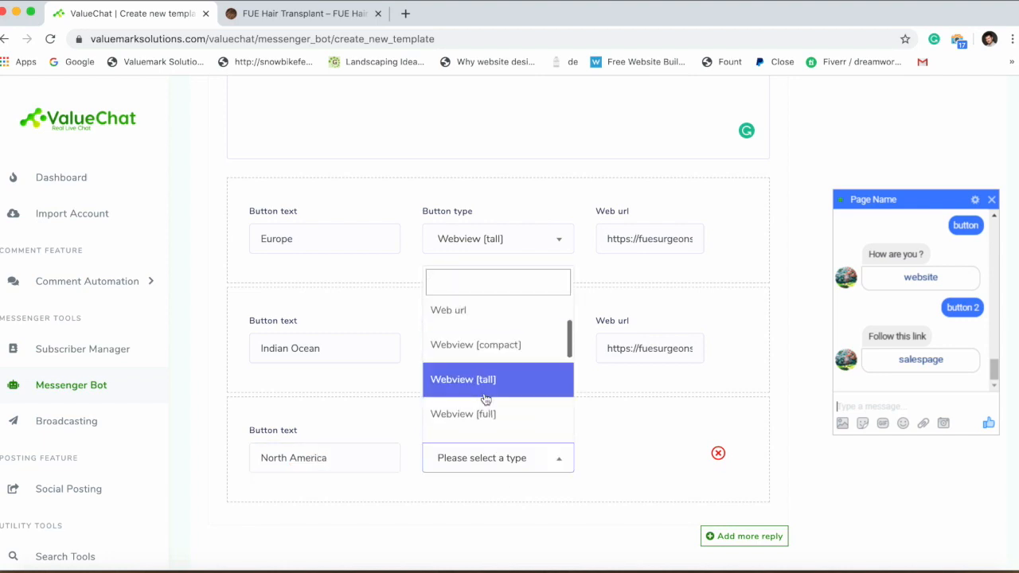
left_click(485, 398)
left_click(682, 453)
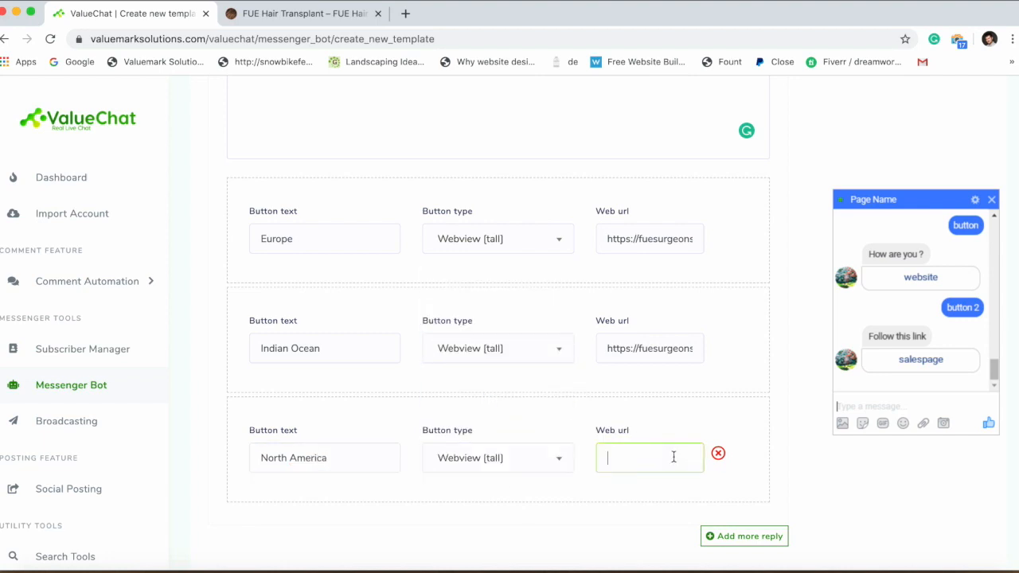
key("super+v")
left_click(661, 519)
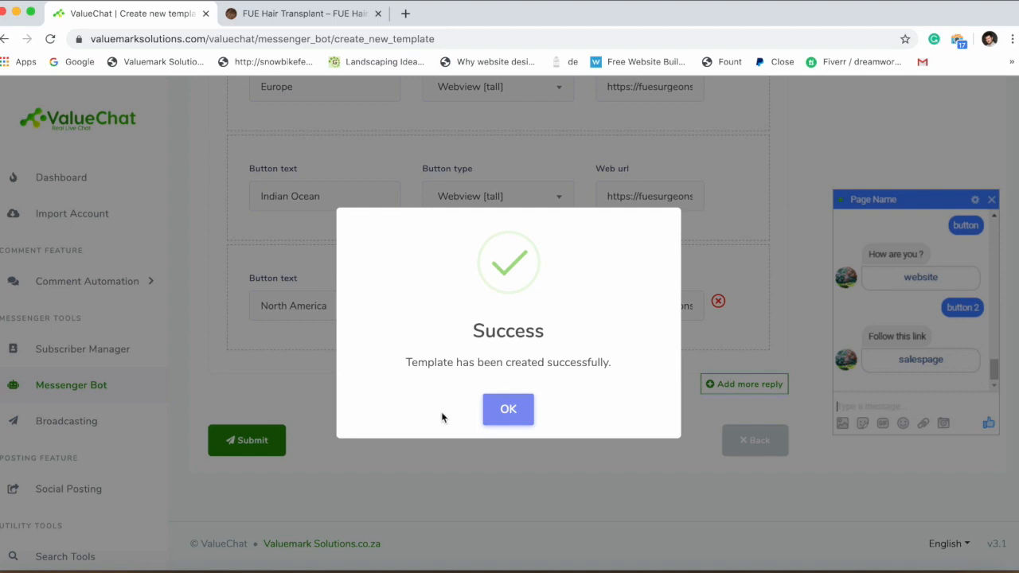
left_click(505, 409)
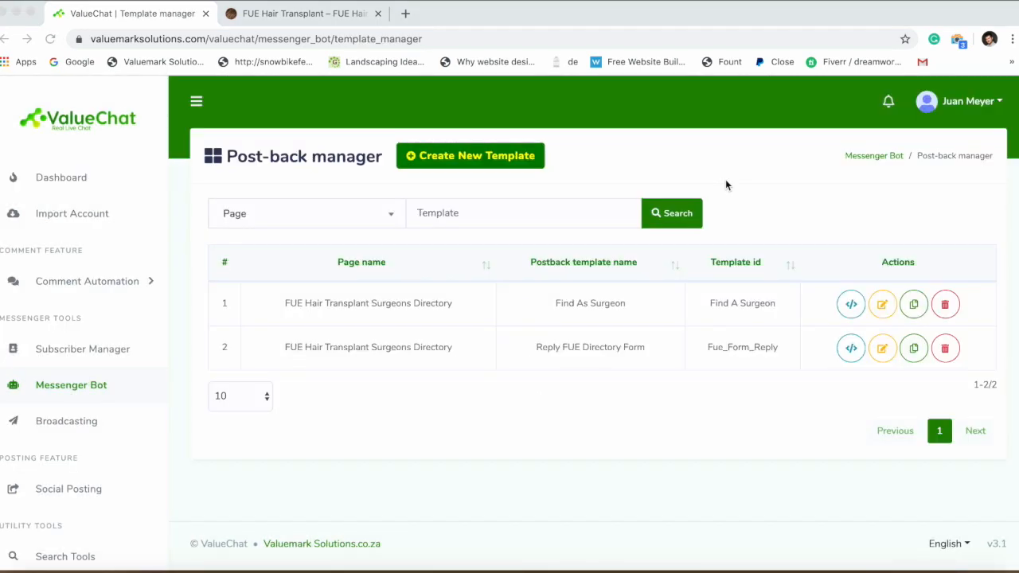
From the Messenger Bot settings, open the directory page's Get started reply editor down to the empty Reply 2.
left_click(109, 392)
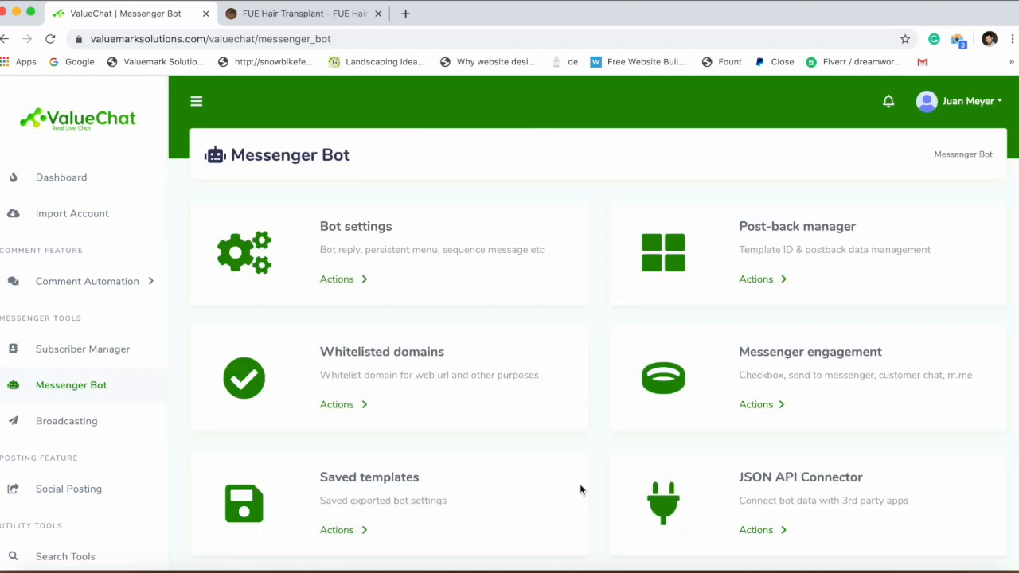
left_click(339, 288)
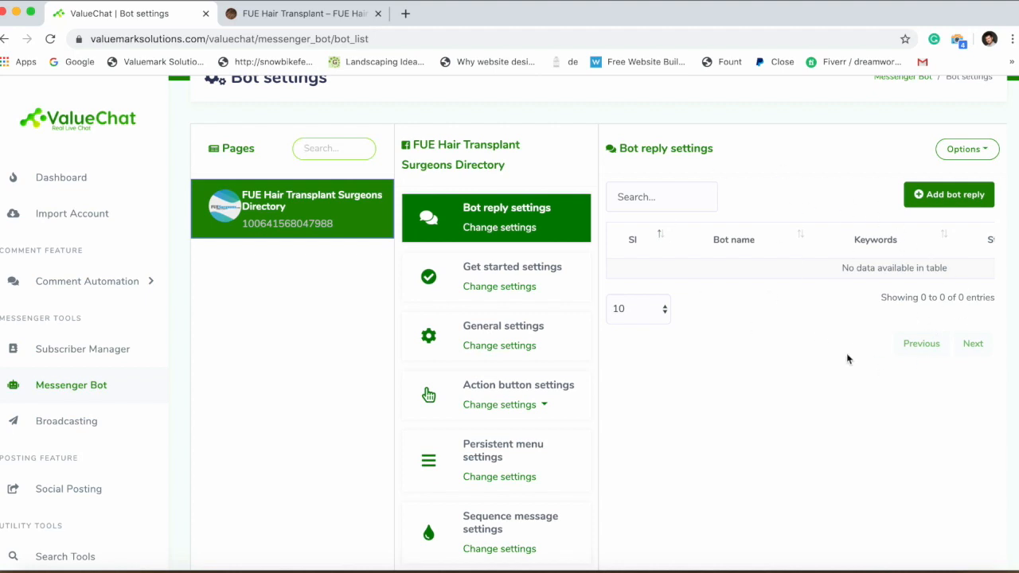
left_click(510, 287)
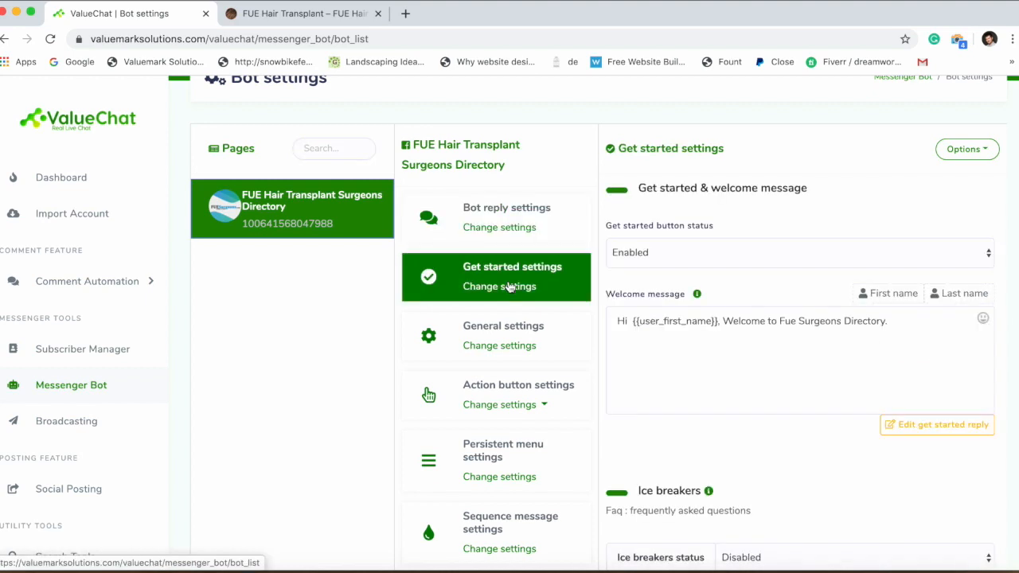
scroll(509, 287, "down", 3)
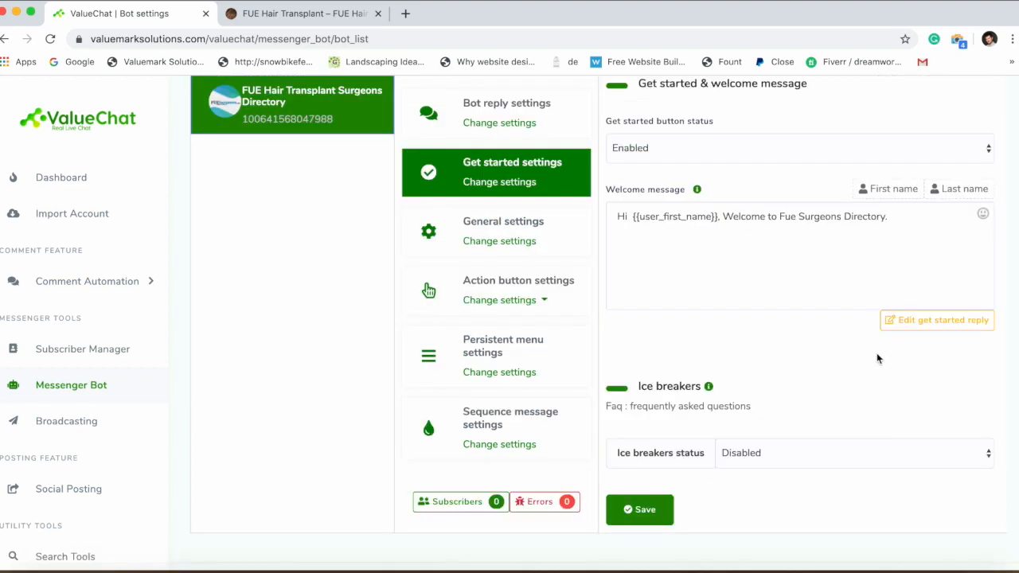
left_click(927, 321)
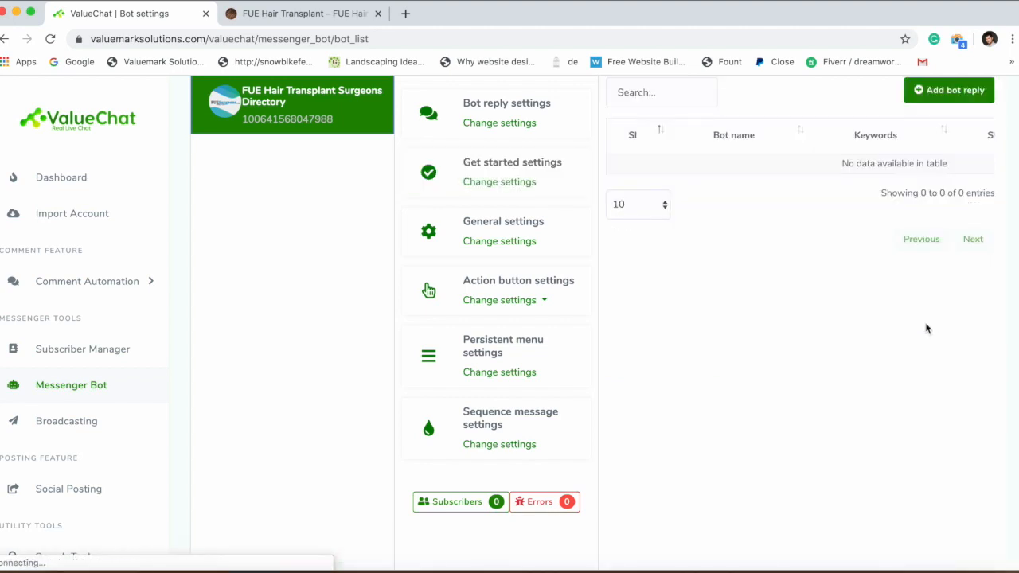
scroll(668, 308, "down", 5)
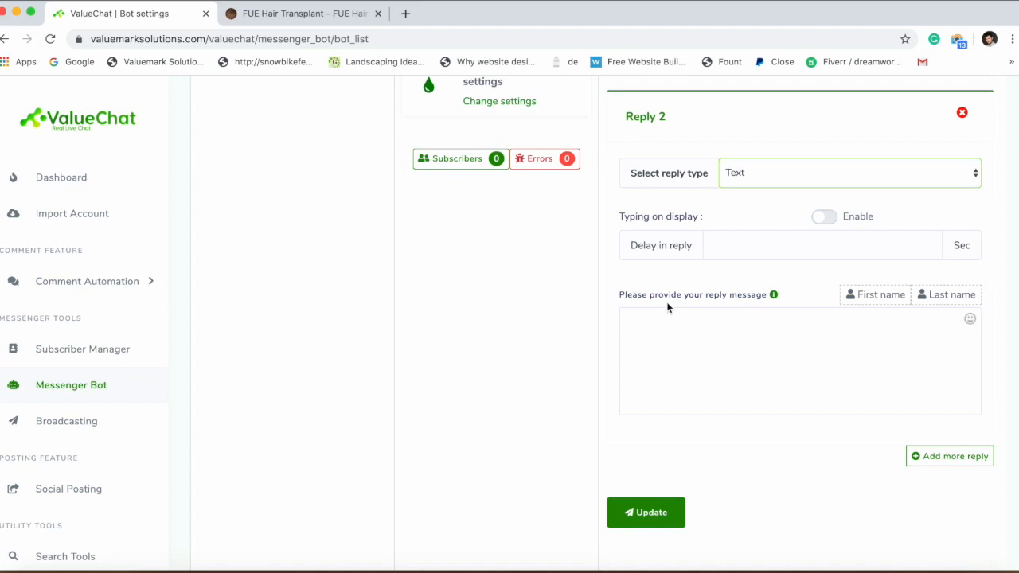
Make Reply 2 text with buttons and add a 'Find a Surgeon near me' post back to Find As Surgeon.
left_click(781, 173)
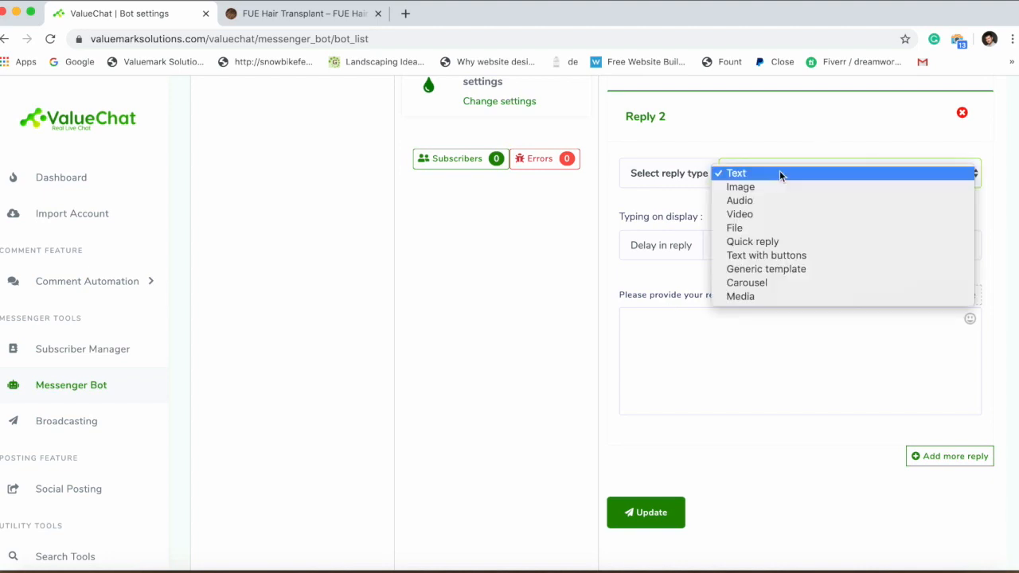
left_click(771, 256)
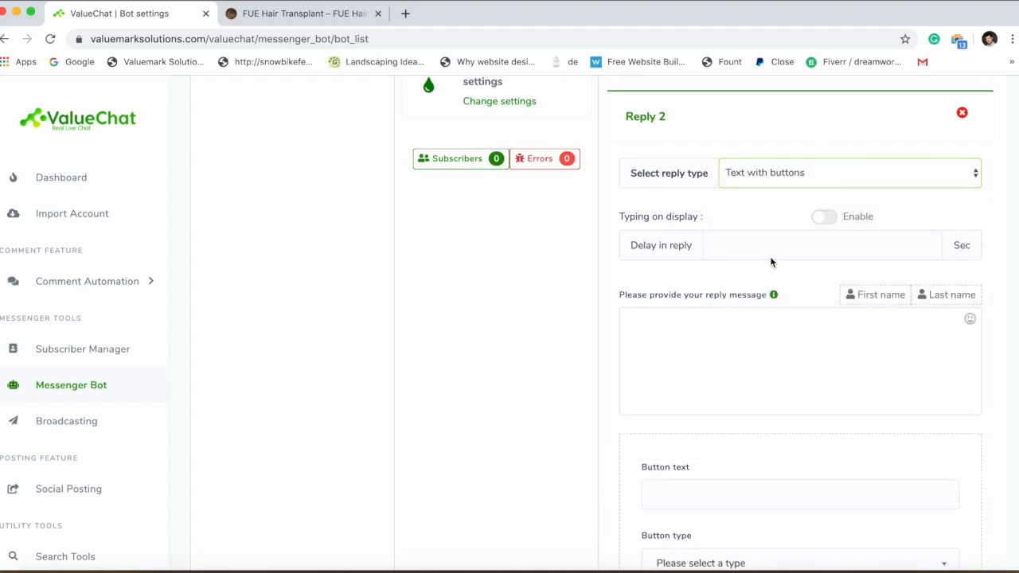
scroll(771, 261, "down", 1)
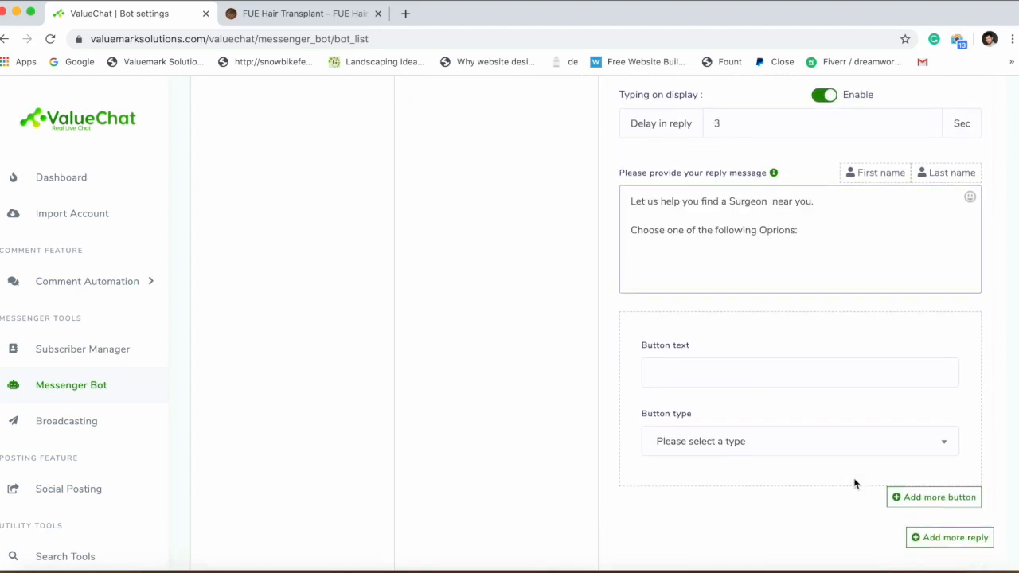
scroll(855, 483, "down", 3)
left_click(757, 243)
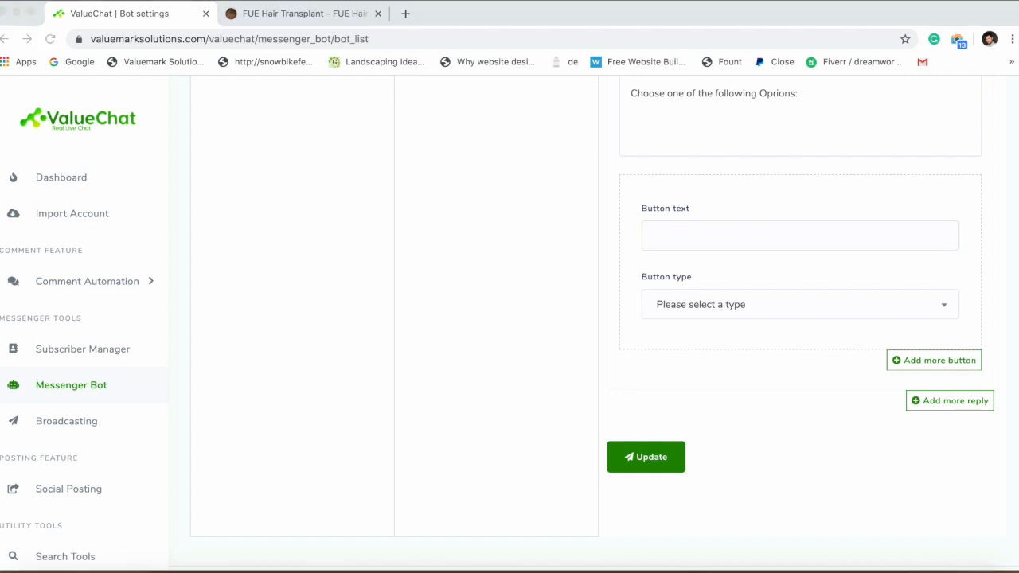
key("super+Tab")
type("Find a Surgeon near me")
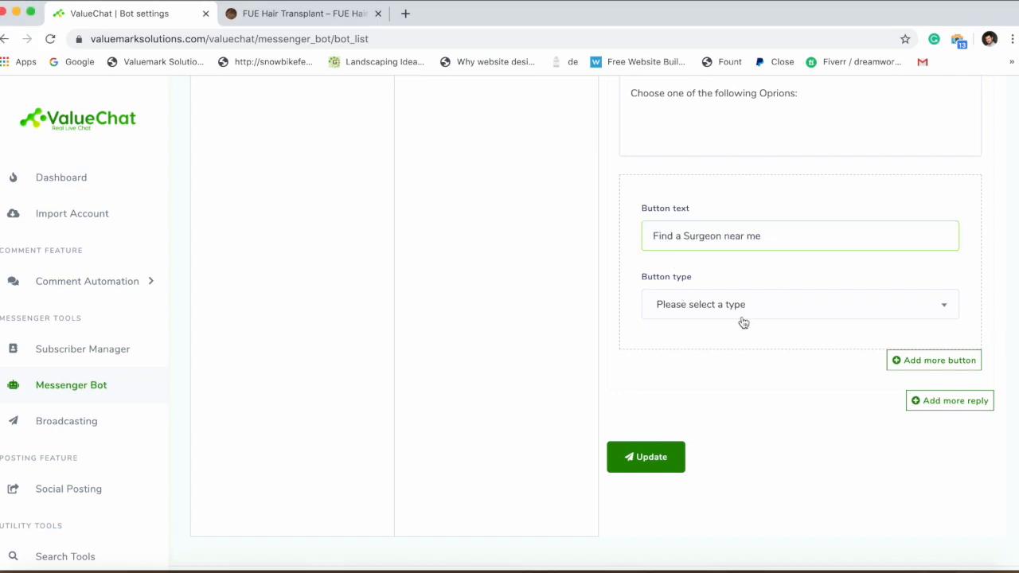
left_click(741, 315)
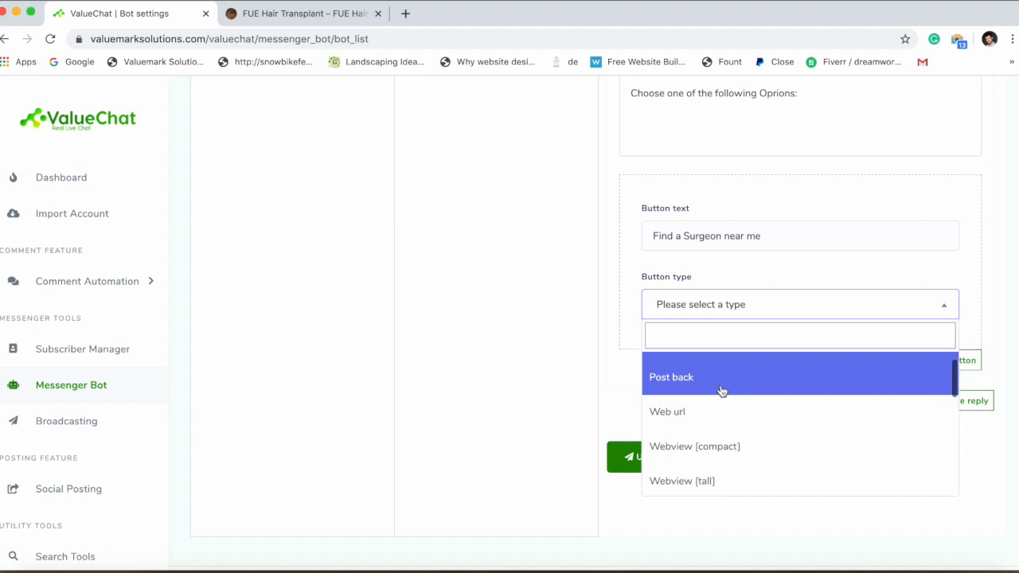
left_click(723, 387)
left_click(721, 379)
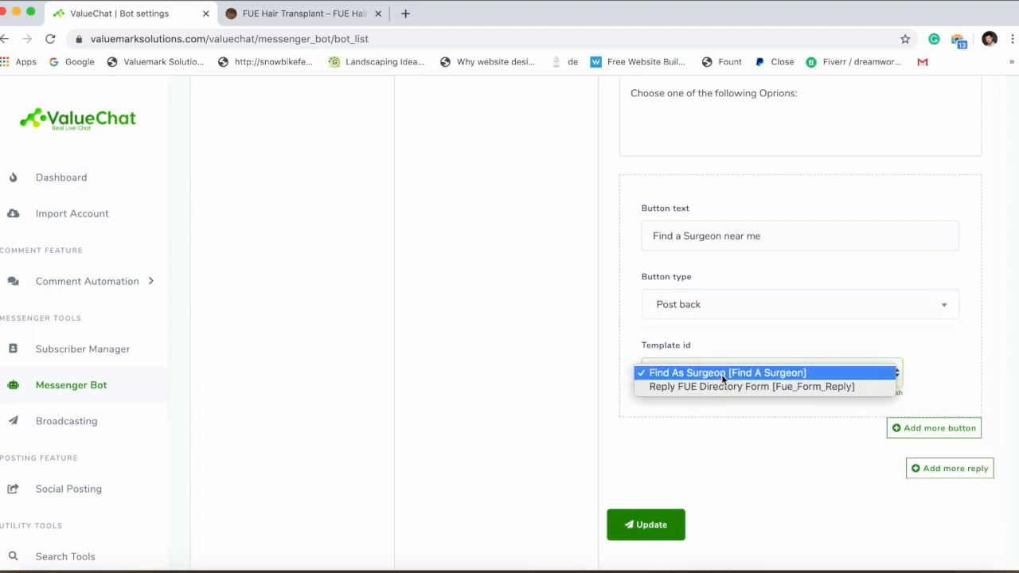
left_click(723, 371)
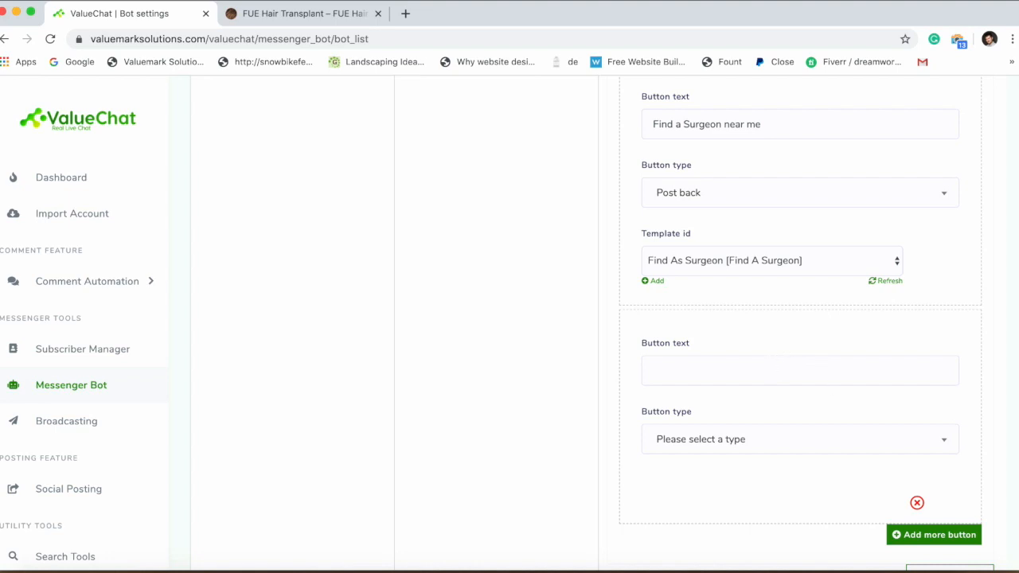
Add a second button 'Get a Free Assessment' with type Webview [compact].
key("super+Tab")
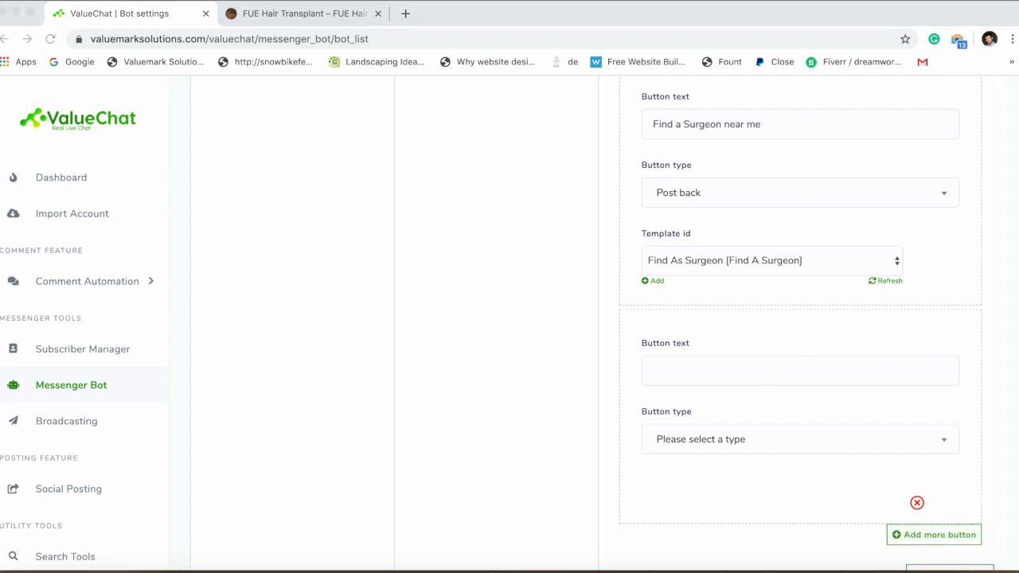
left_click(655, 367)
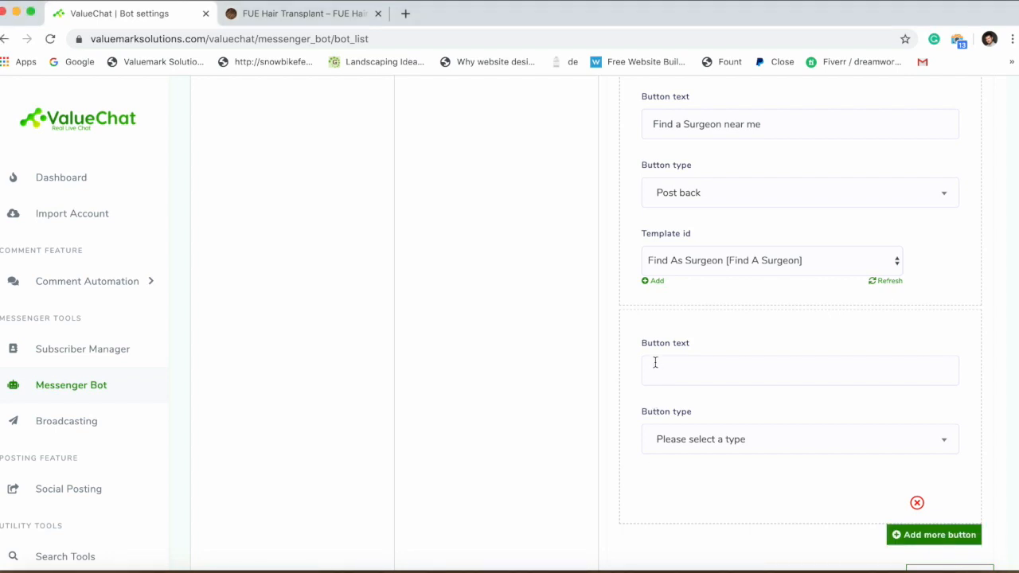
type("Get a Free Assessment")
left_click(748, 443)
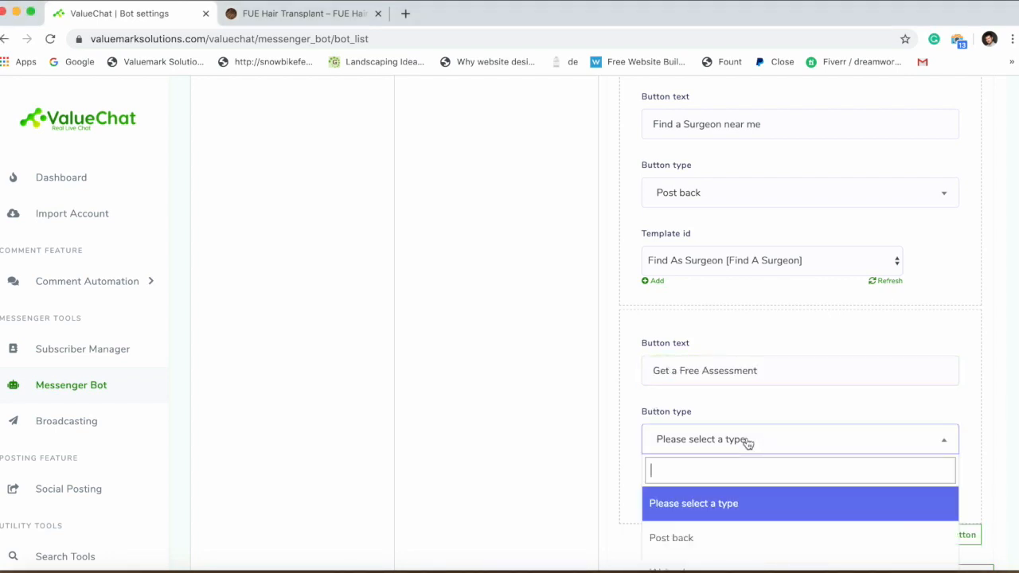
scroll(747, 443, "down", 2)
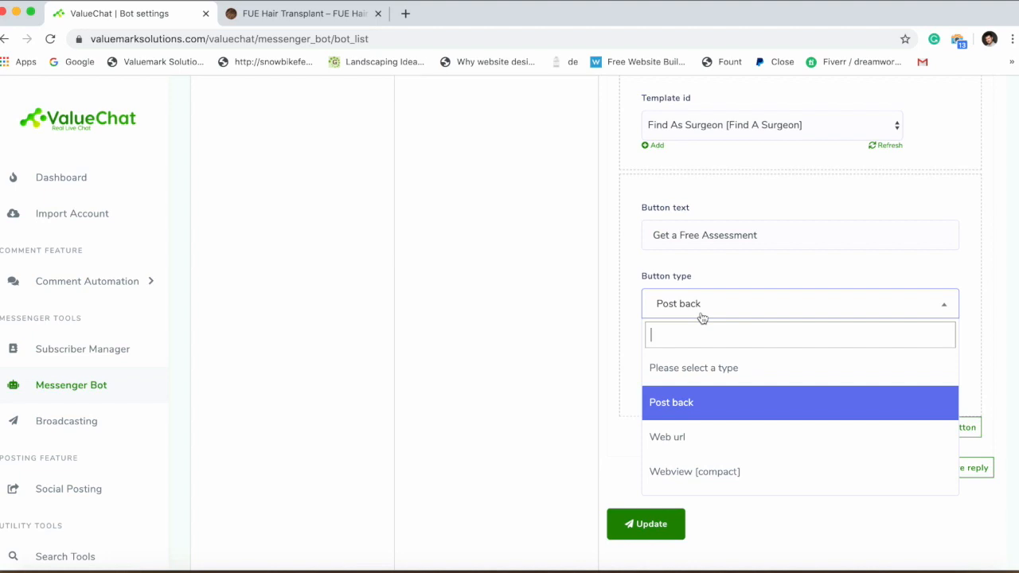
left_click(800, 466)
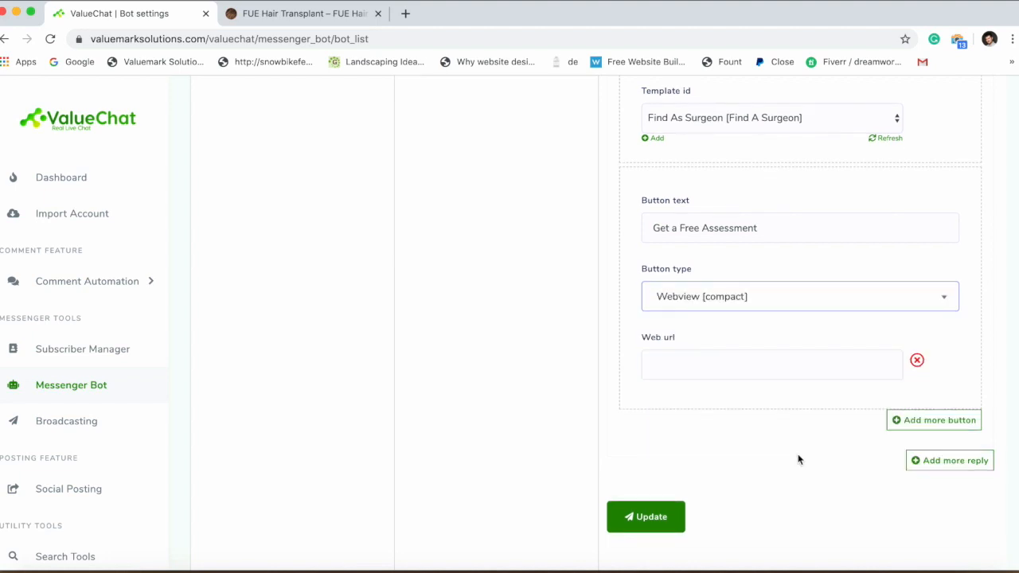
left_click(798, 460)
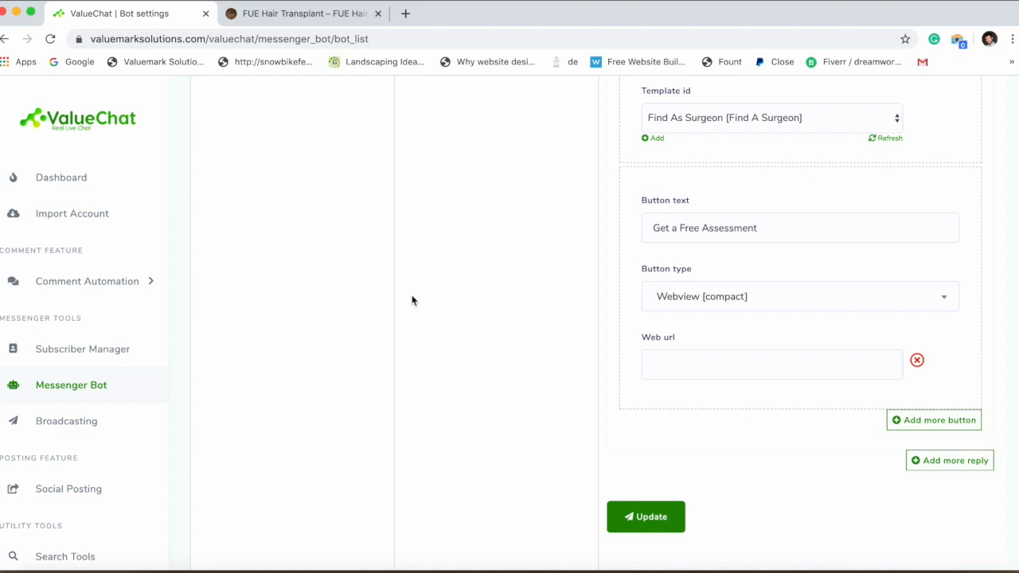
Copy the FUE Surgeons Form's web address from the Webform builder's View form page.
left_click(74, 394, "super")
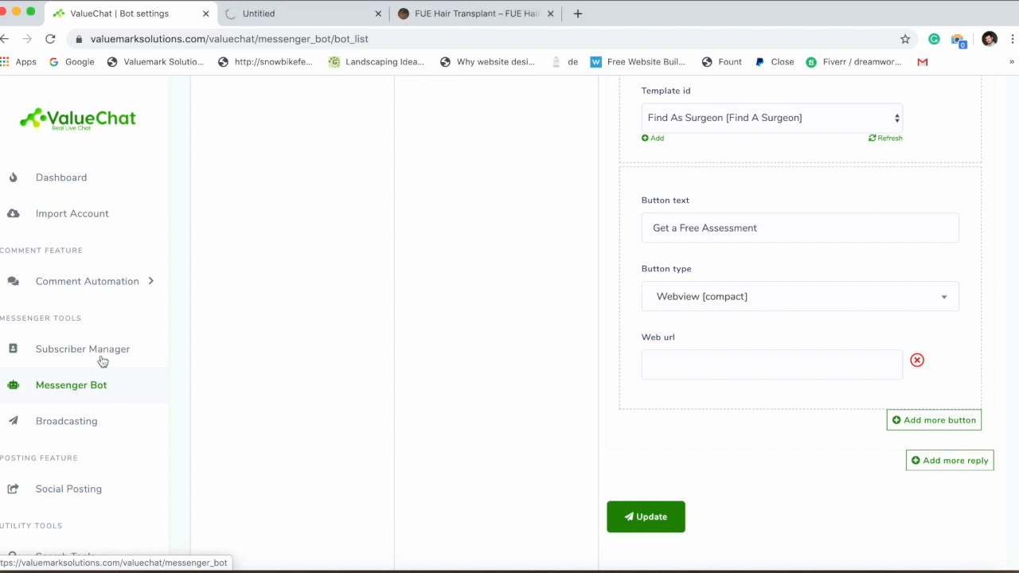
left_click(328, 19)
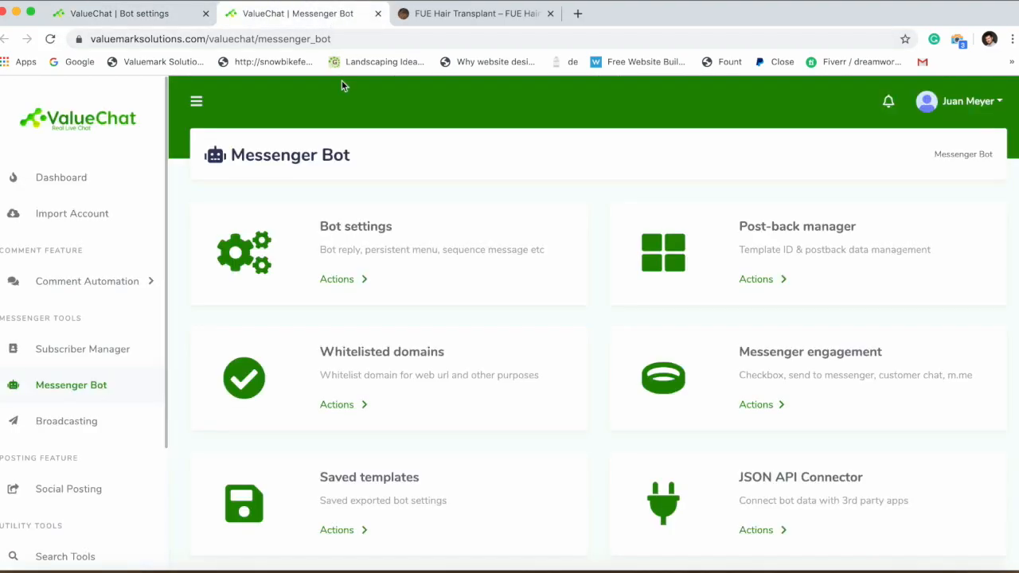
scroll(411, 207, "down", 5)
left_click(335, 380)
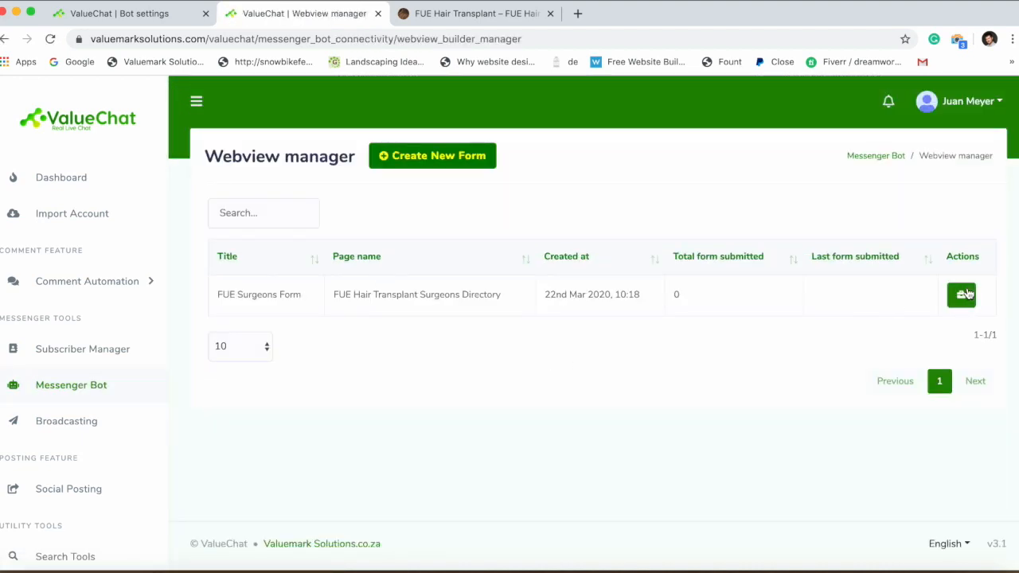
left_click(966, 295)
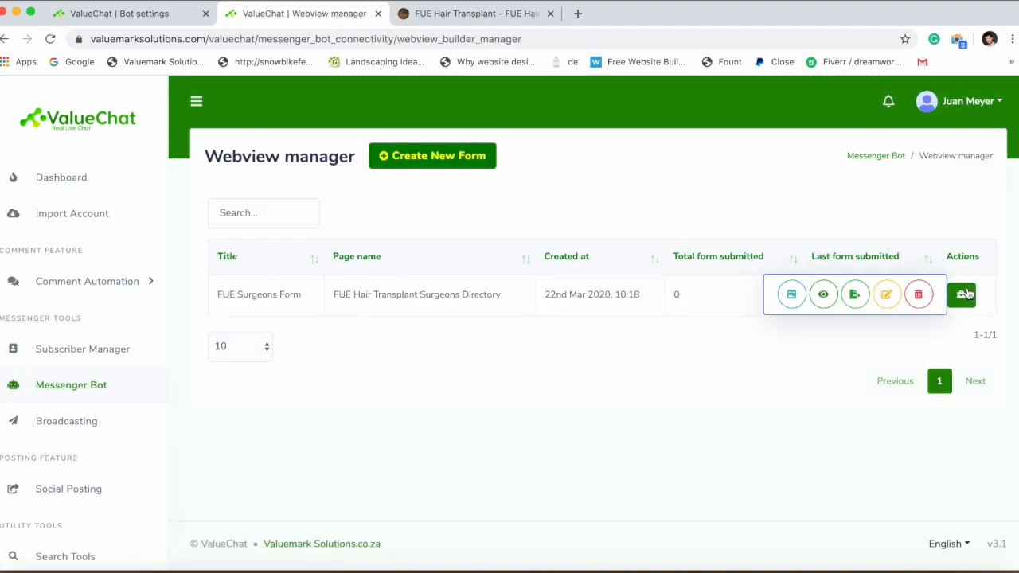
left_click(793, 295)
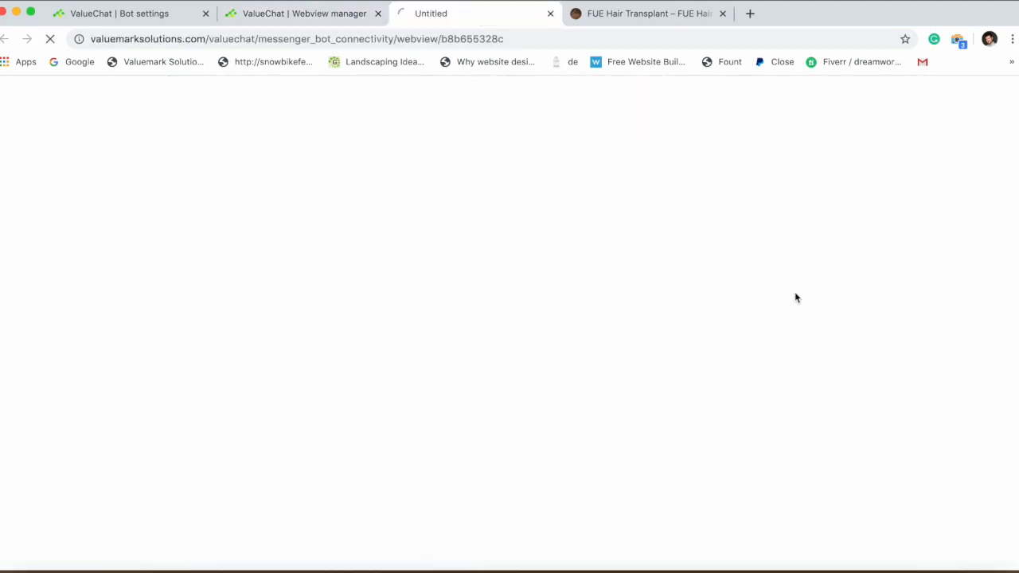
left_click(456, 38)
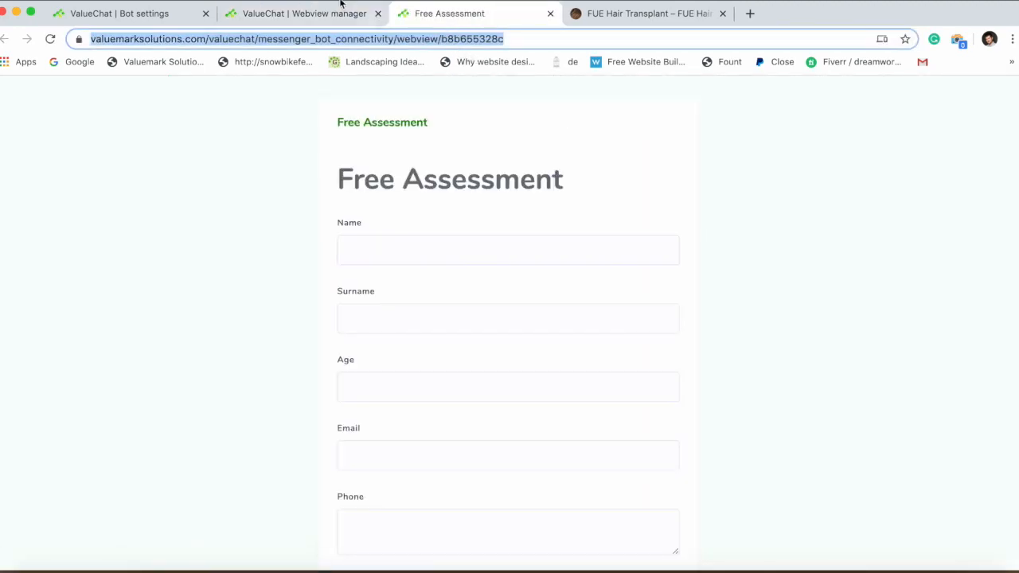
Paste the form address into the 'Get a Free Assessment' Web url and save the bot settings.
left_click(293, 19)
left_click(150, 20)
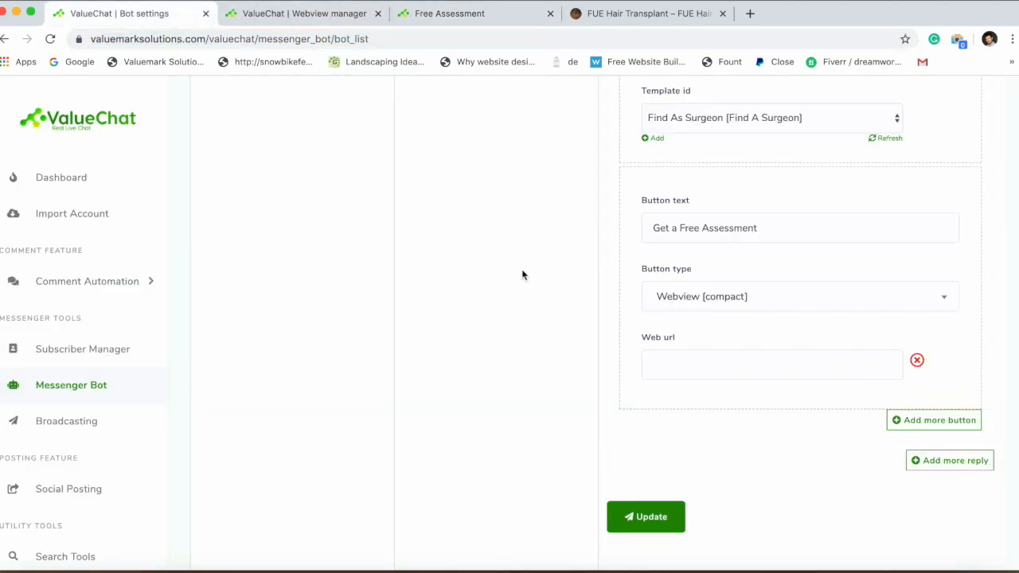
left_click(701, 370)
key("super+v")
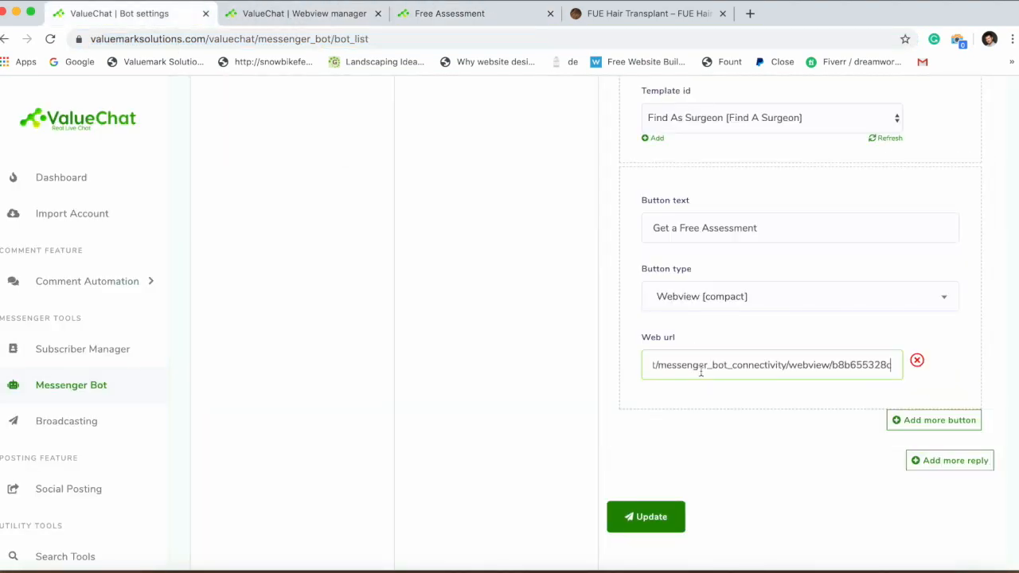
left_click(567, 363)
left_click(646, 517)
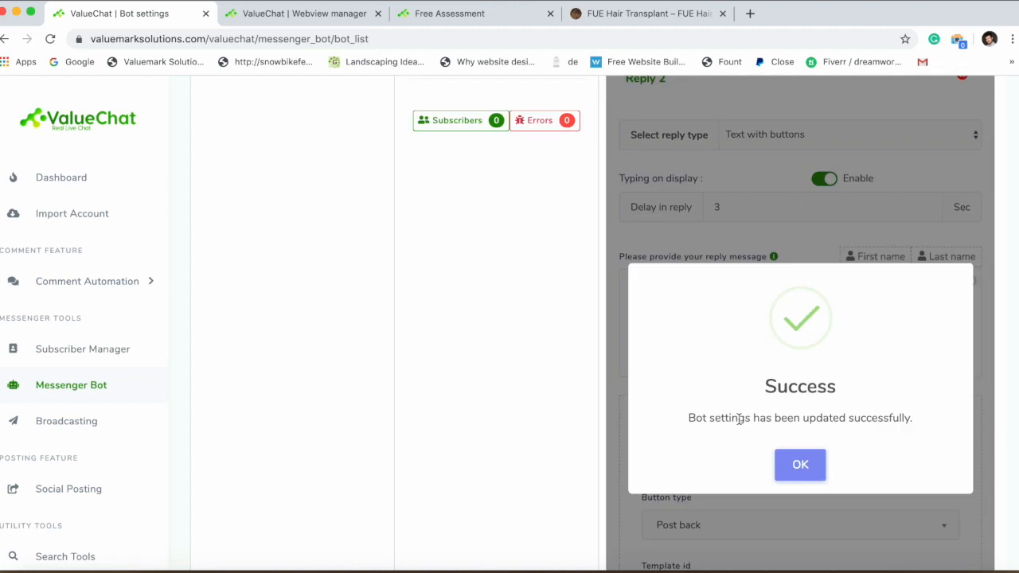
left_click(801, 465)
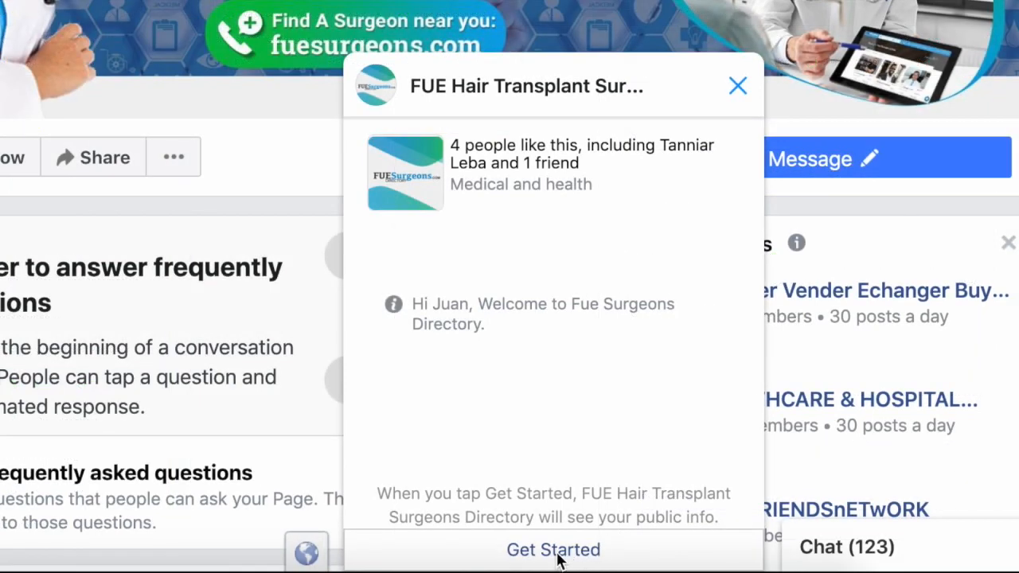
Start the bot, try 'Find a Surgeon near me' for Indian Ocean, then open the Free Assessment form.
left_click(553, 556)
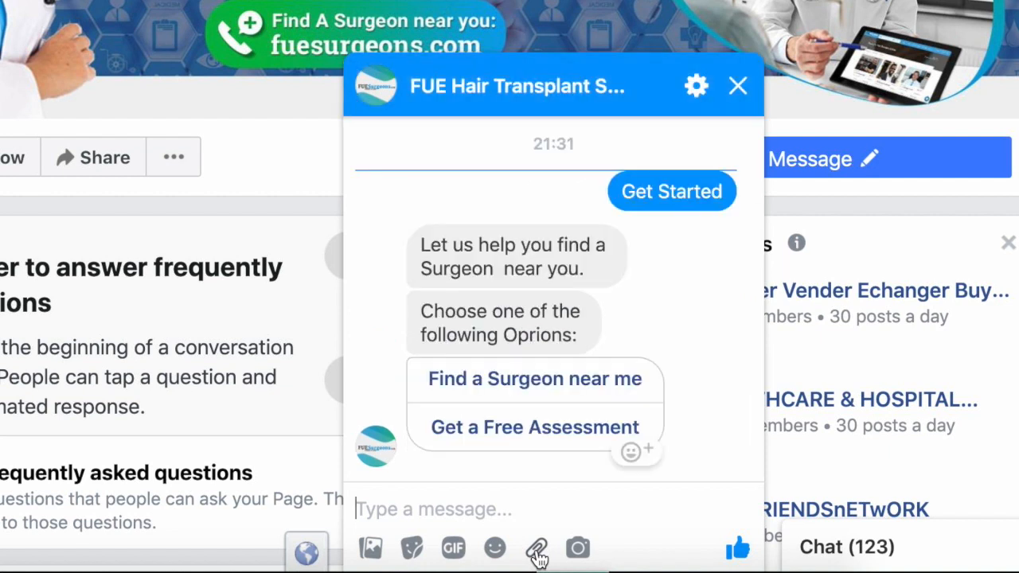
left_click(480, 388)
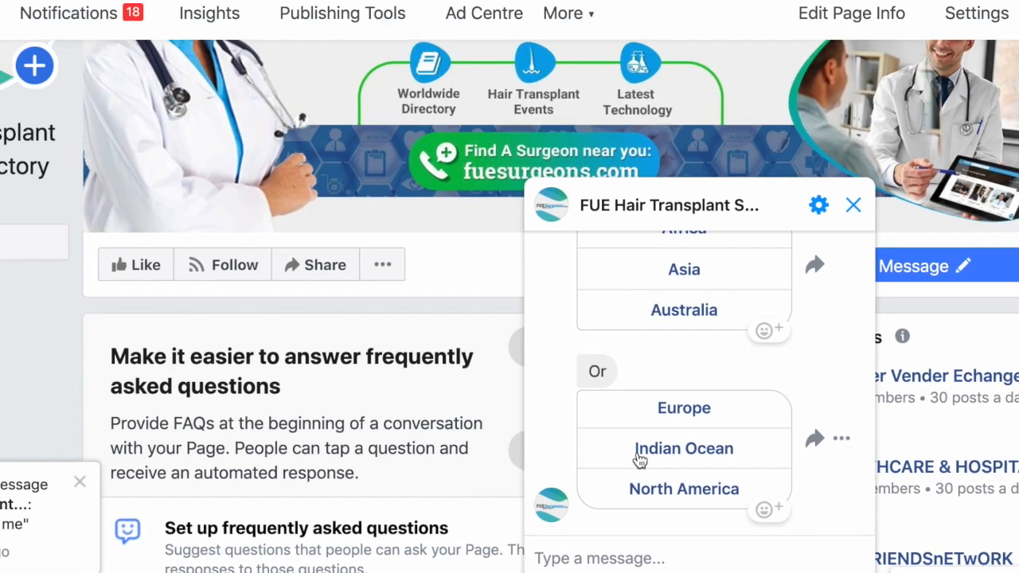
left_click(481, 387)
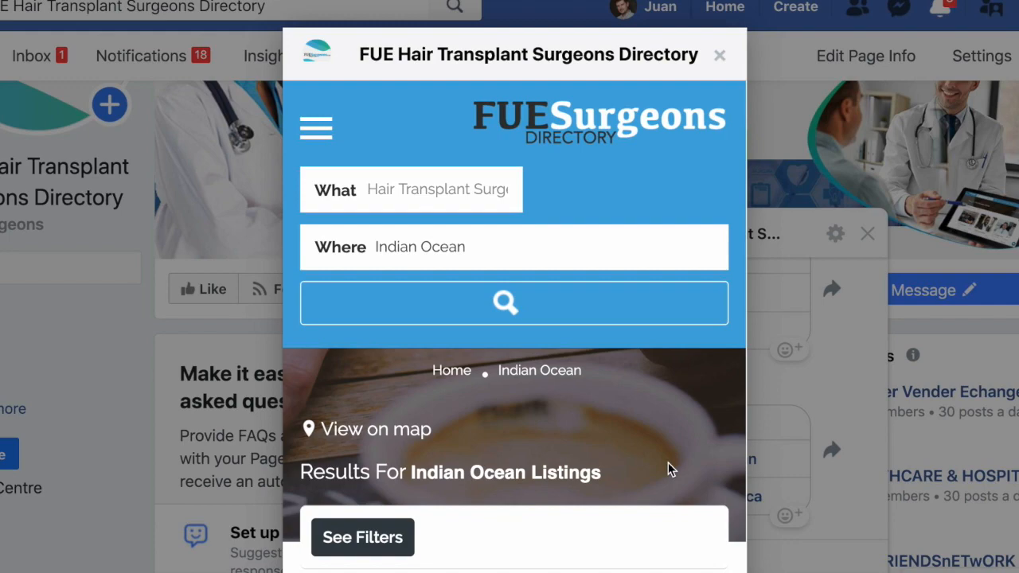
scroll(668, 469, "down", 10)
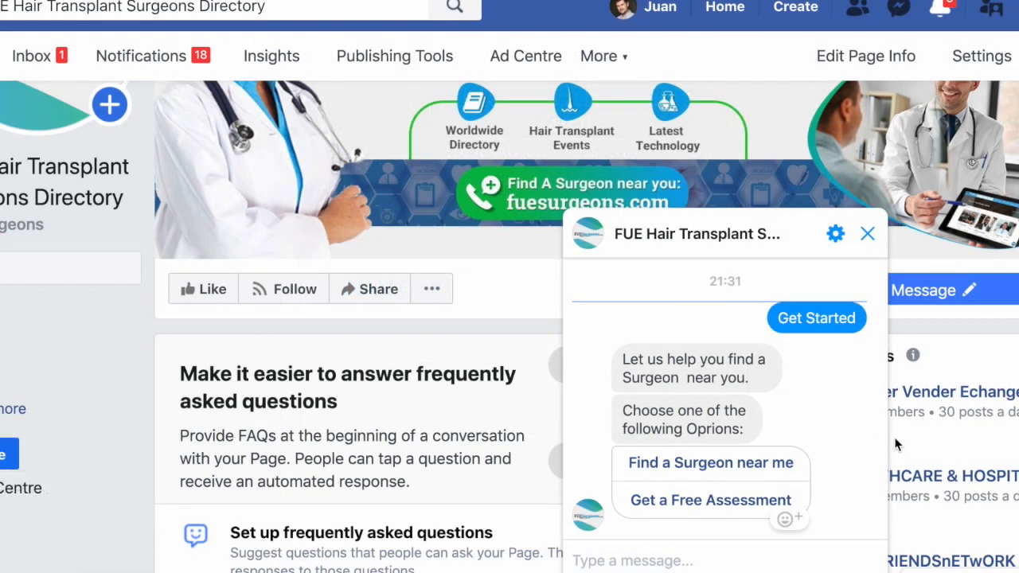
left_click(707, 501)
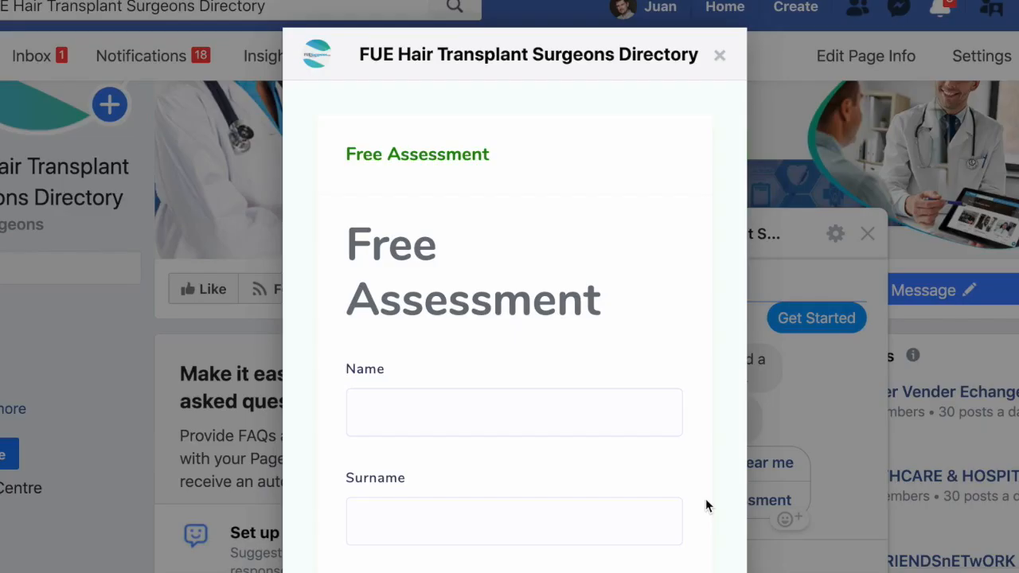
scroll(606, 445, "down", 5)
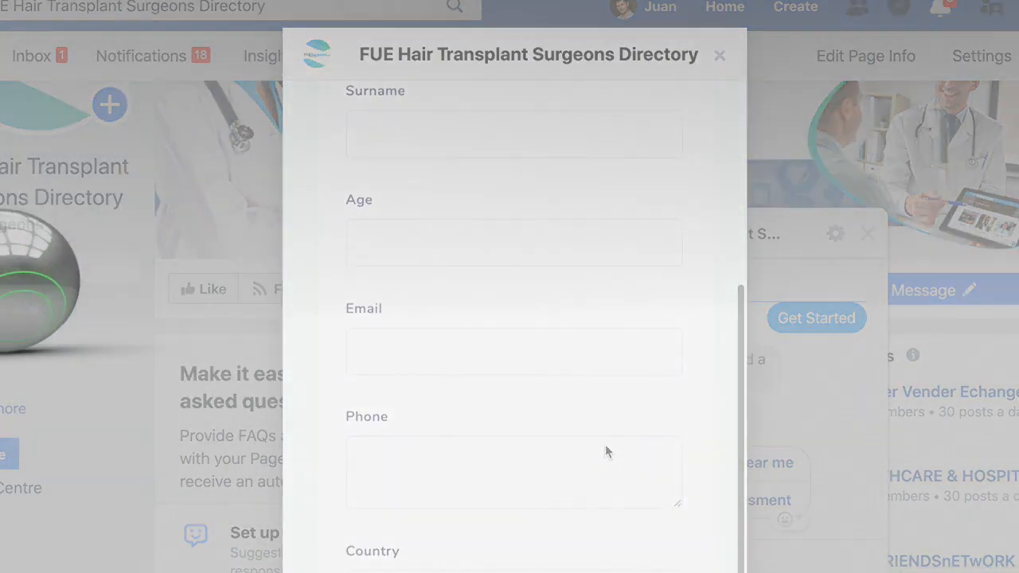